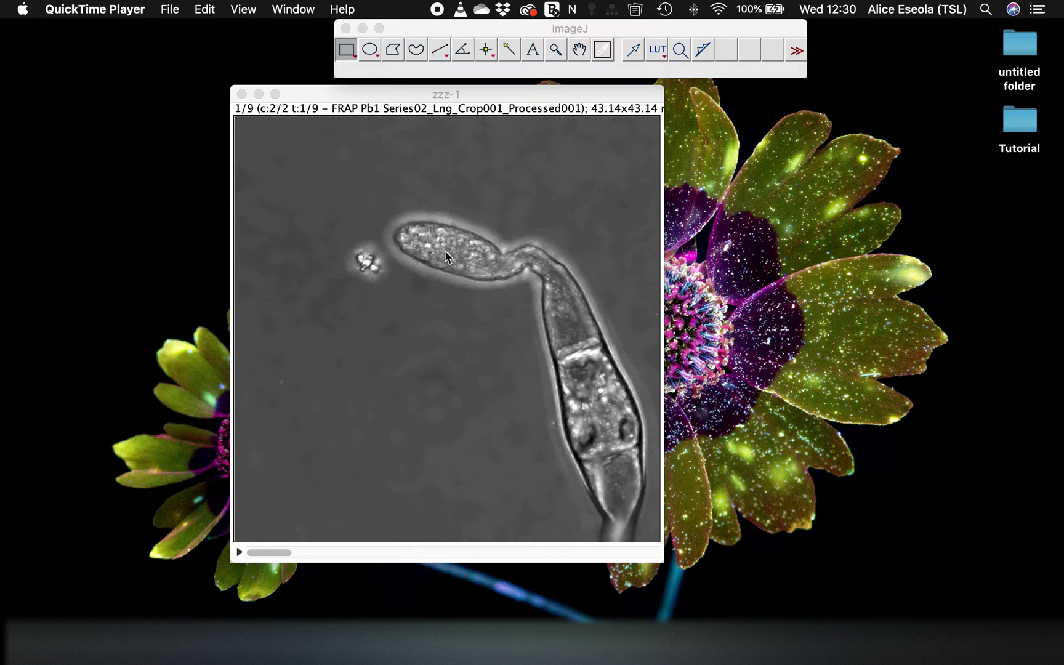
- Browse the zzz-1 stack's frames, then duplicate it as zzz-3 with Cmd+Shift+D
scroll(445, 250, "down", 8)
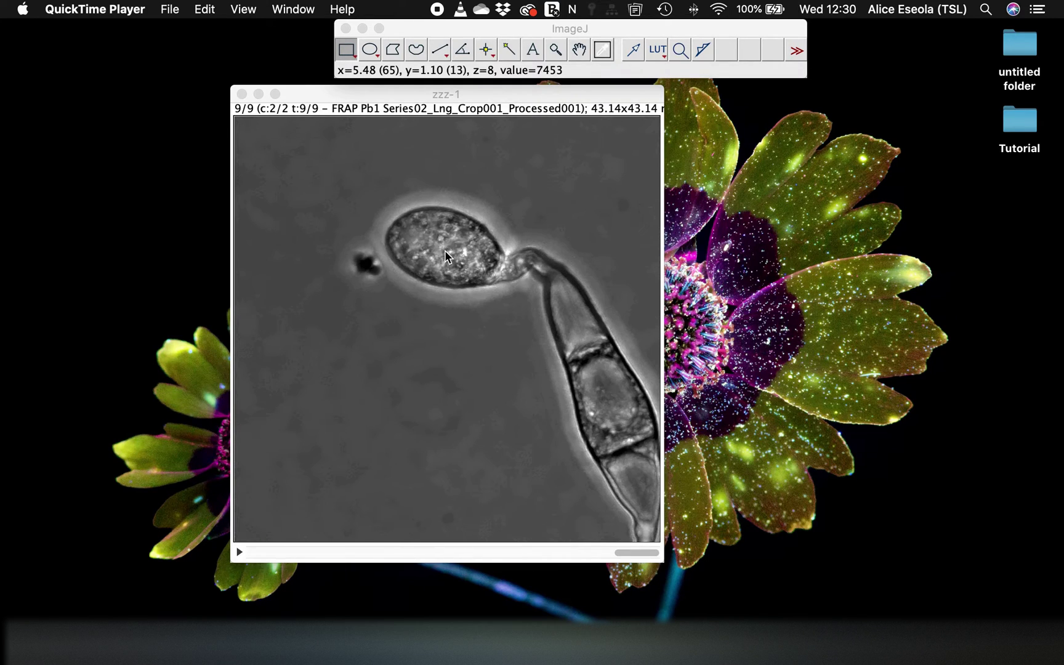
scroll(445, 250, "up", 8)
scroll(443, 250, "down", 4)
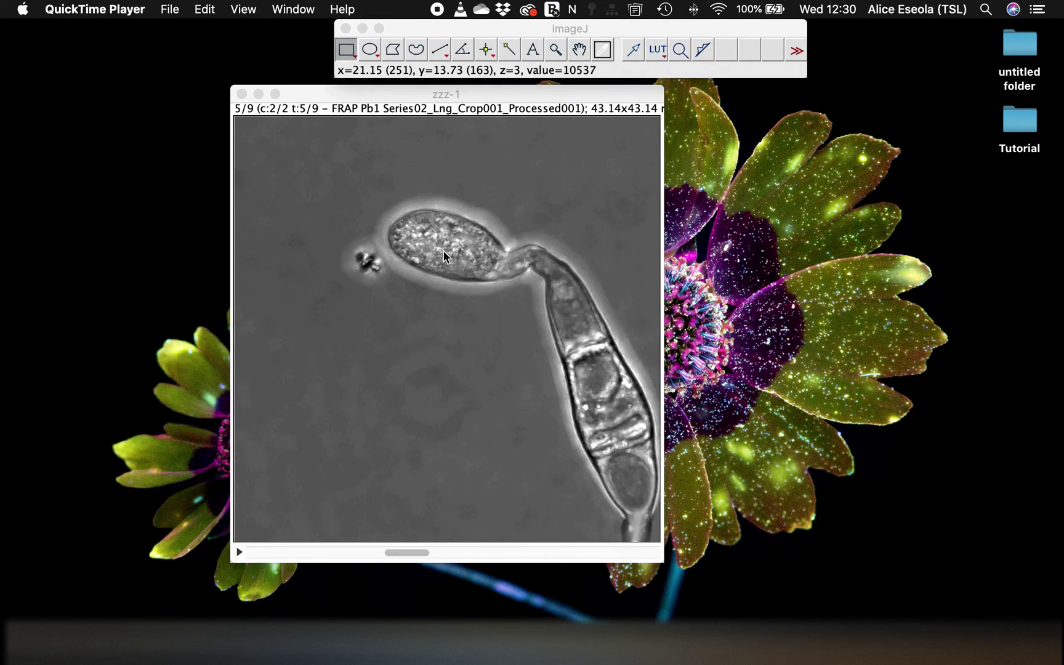
scroll(443, 250, "down", 2)
scroll(444, 250, "down", 2)
scroll(443, 250, "up", 8)
scroll(443, 250, "down", 8)
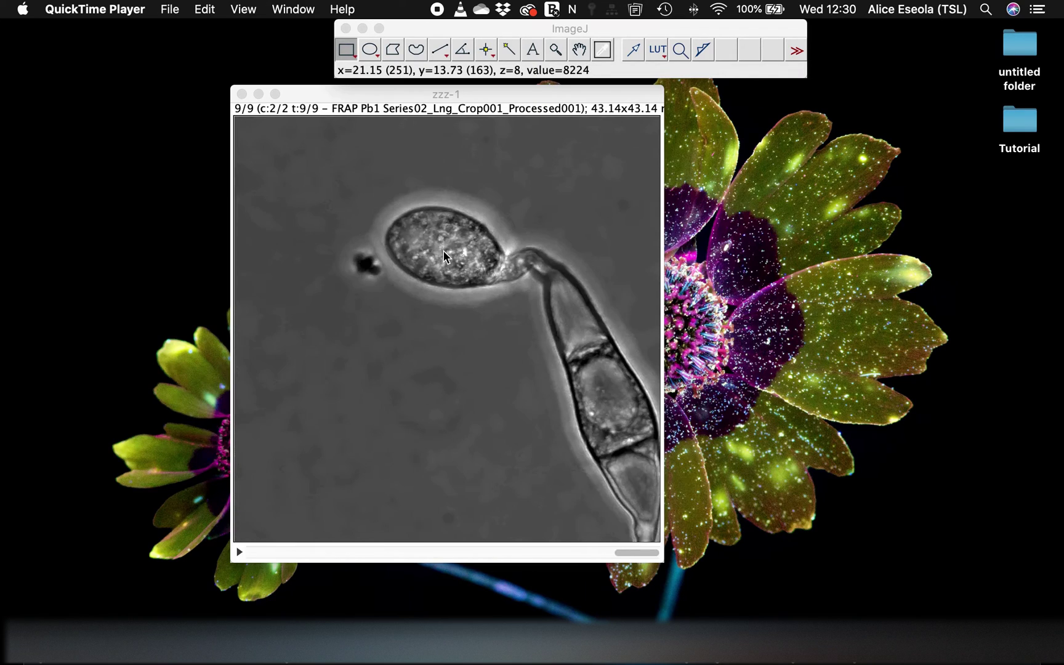
scroll(444, 250, "up", 8)
scroll(444, 250, "down", 8)
scroll(444, 250, "up", 8)
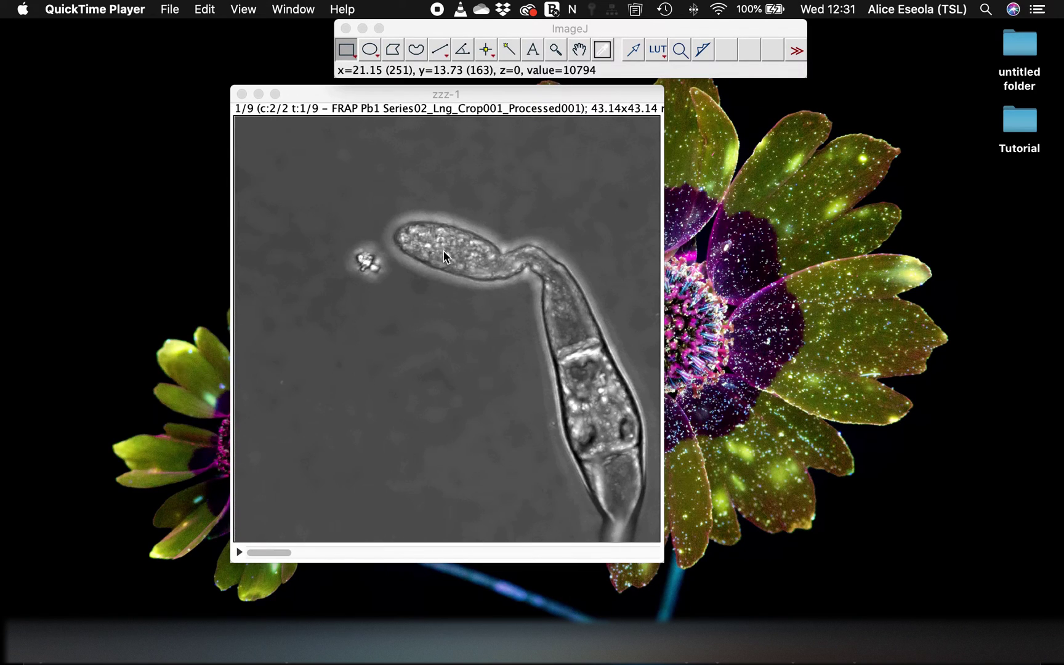
left_click(423, 98)
left_click_drag(424, 98, 455, 98)
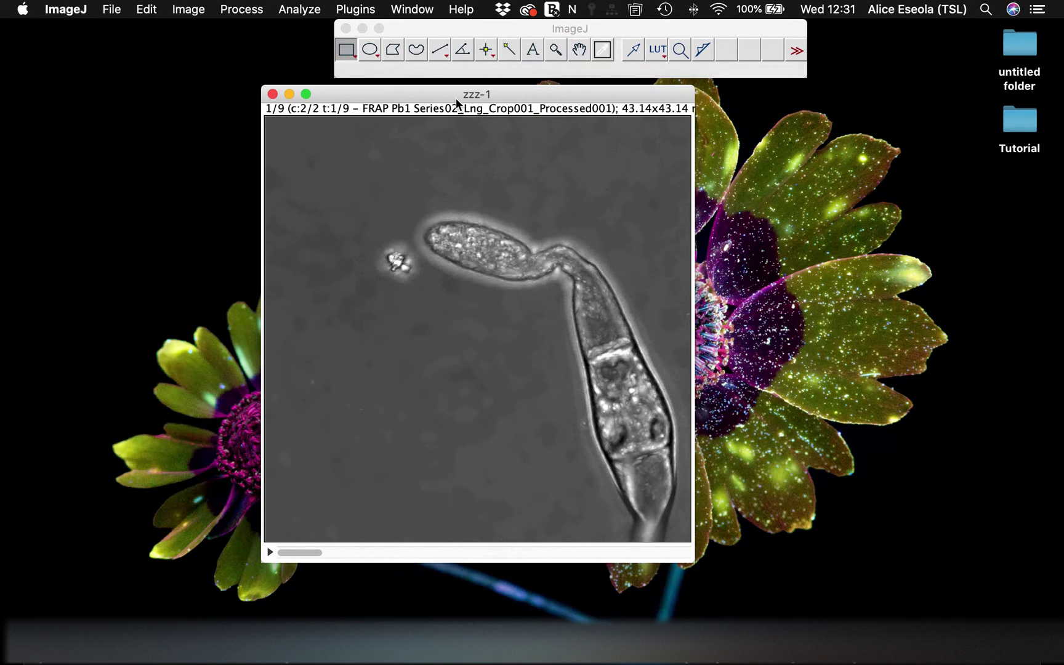
key("super+shift+d")
left_click(610, 264)
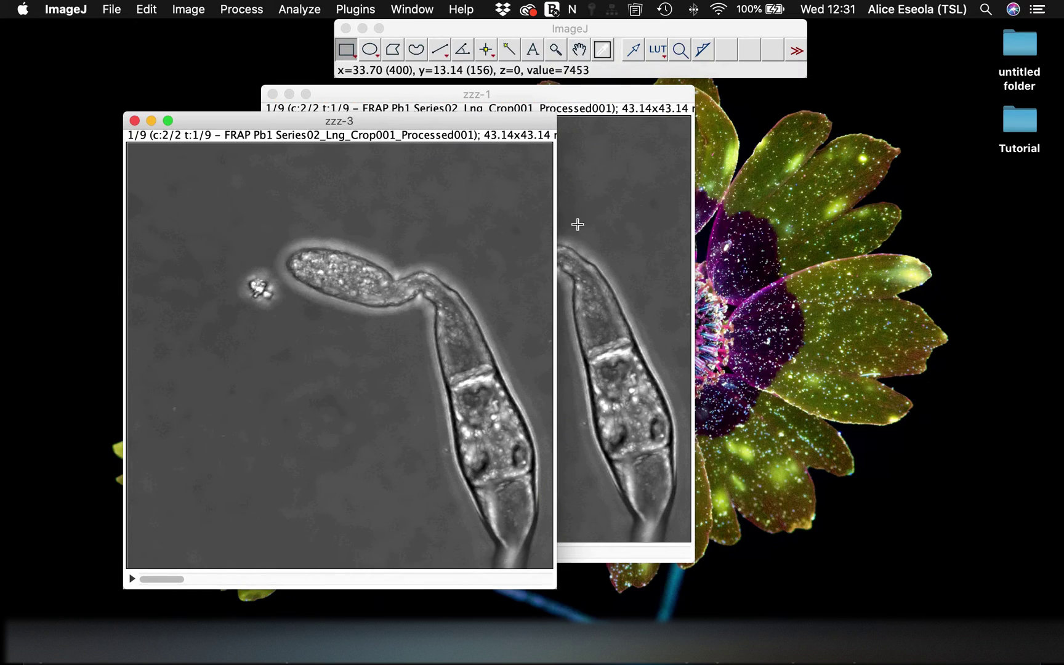
- Arrange the windows with zzz-3 on the left and zzz-1 on the right
left_click_drag(398, 112, 533, 107)
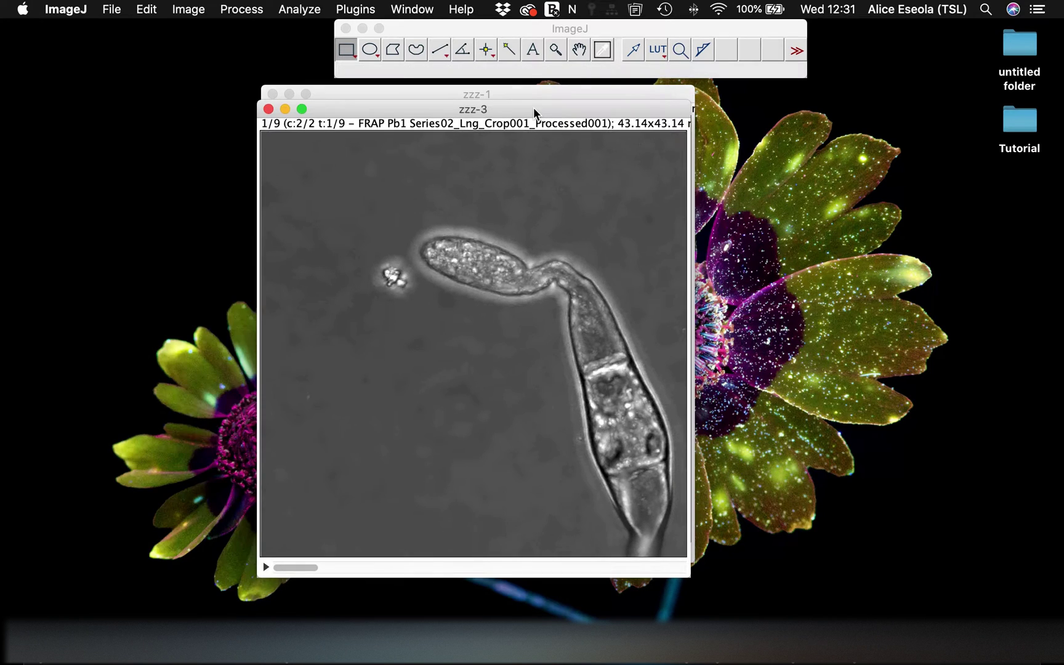
left_click(289, 94)
left_click_drag(356, 107, 265, 108)
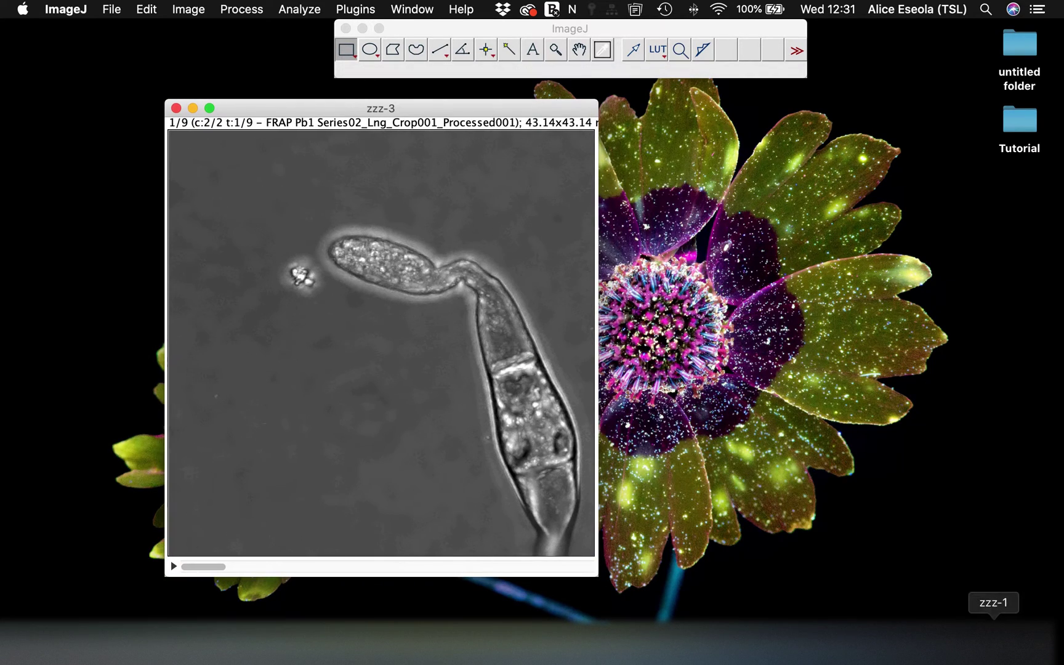
left_click(993, 643)
left_click_drag(416, 95, 679, 103)
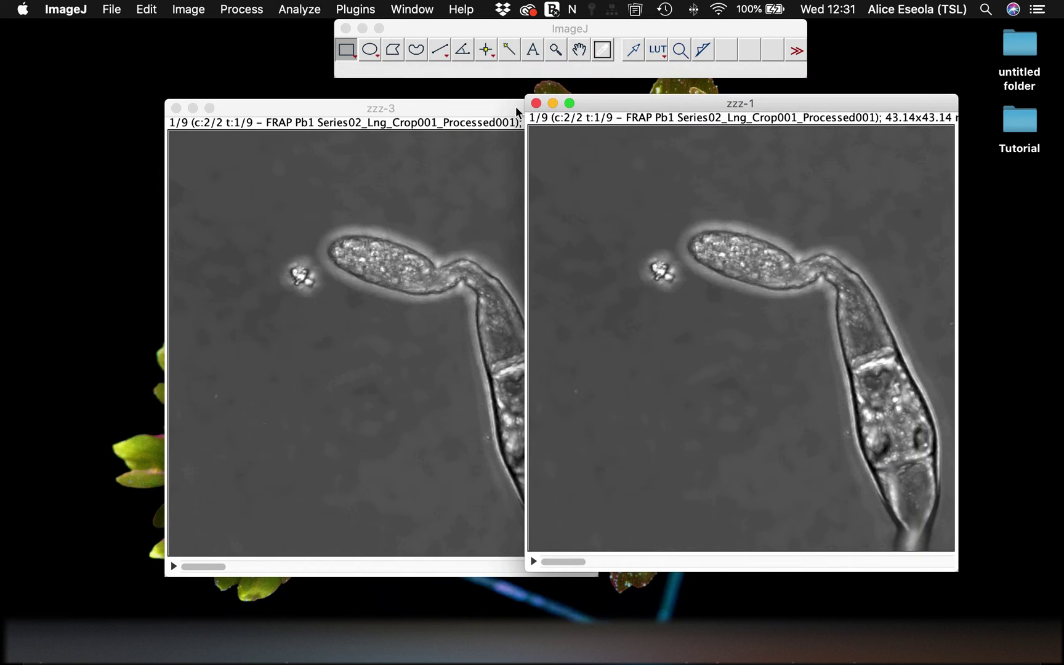
left_click_drag(518, 110, 436, 113)
left_click_drag(643, 114, 636, 114)
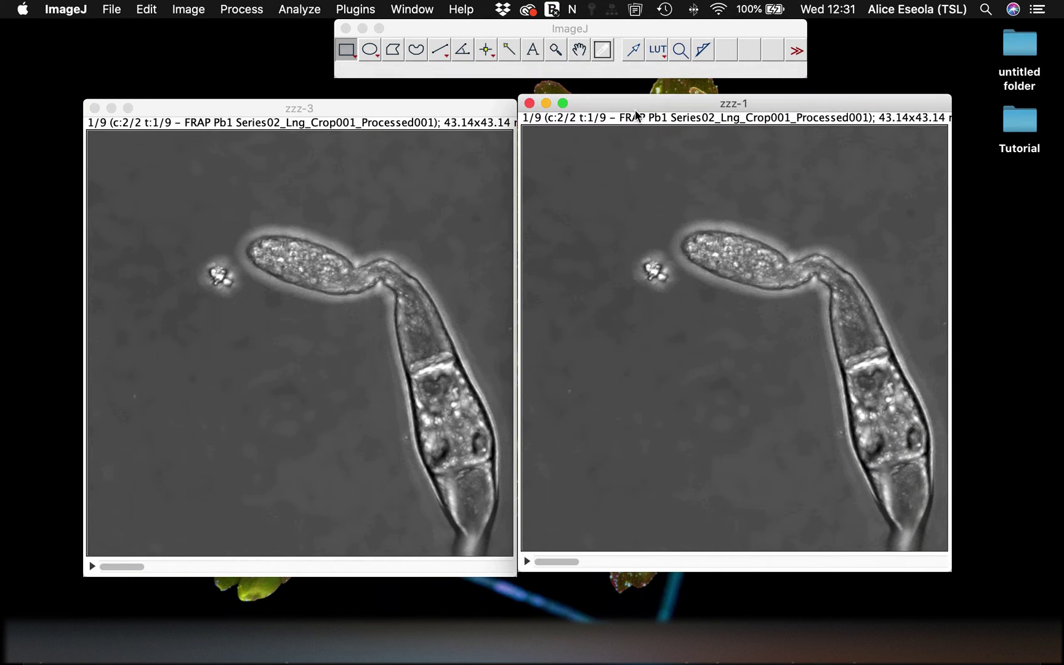
- Open Plugins > Stacks > Time Stamper for the zzz-1 stack
left_click(456, 25)
left_click(354, 7)
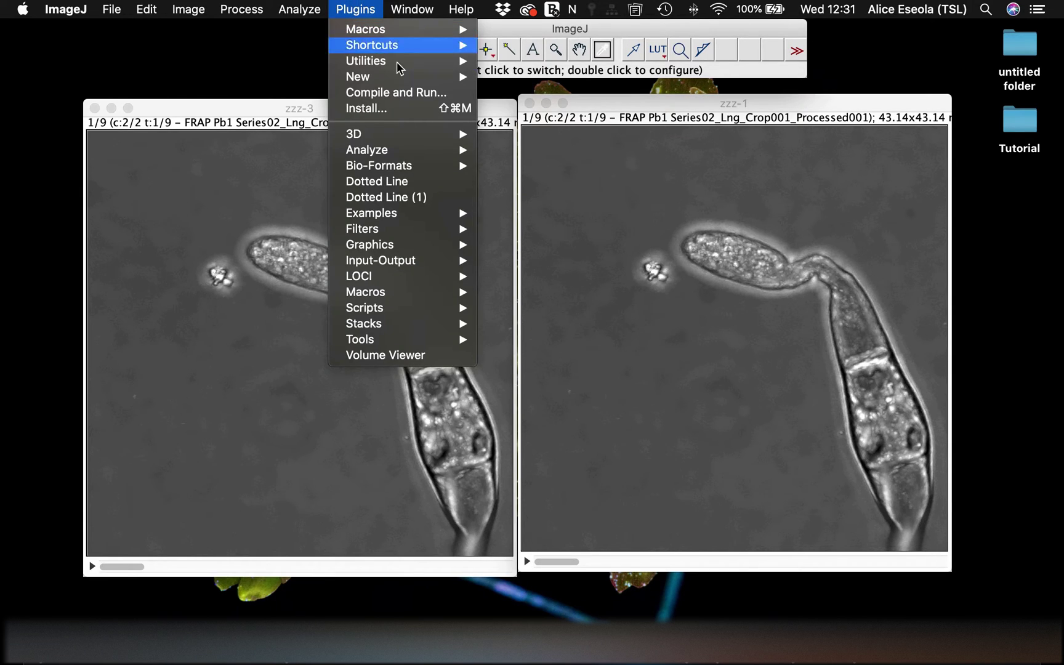
mouse_move(431, 324)
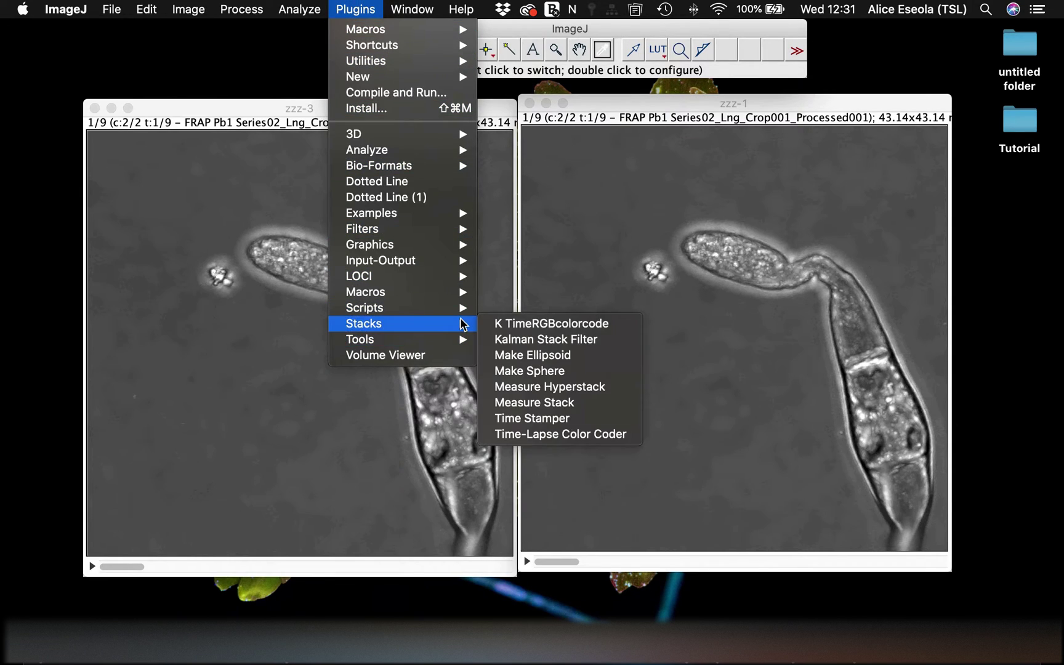
left_click(572, 422)
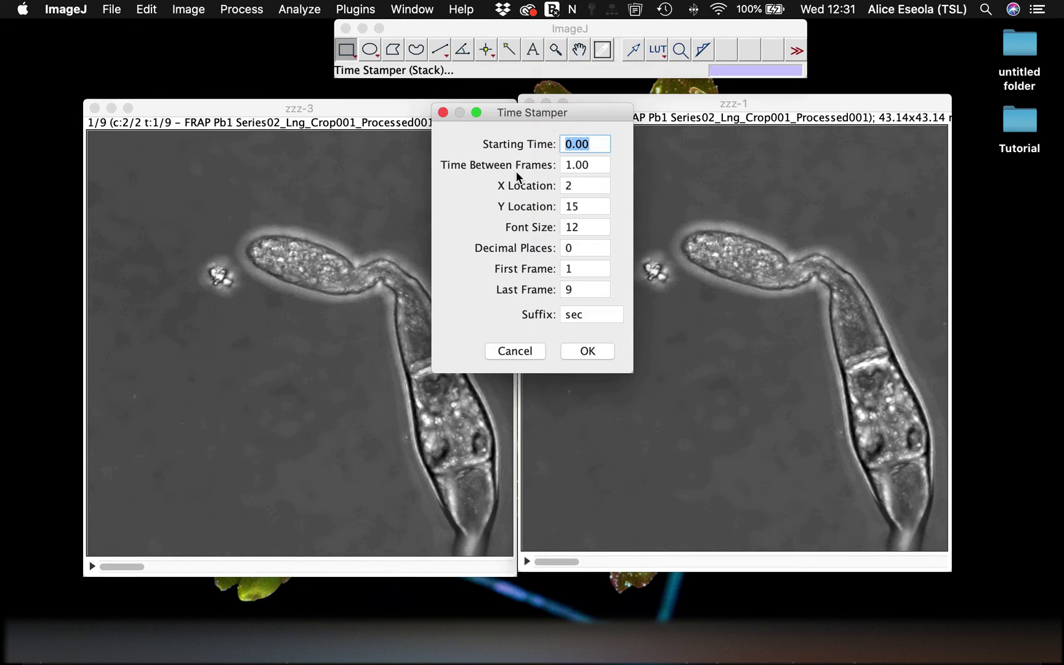
left_click(596, 165)
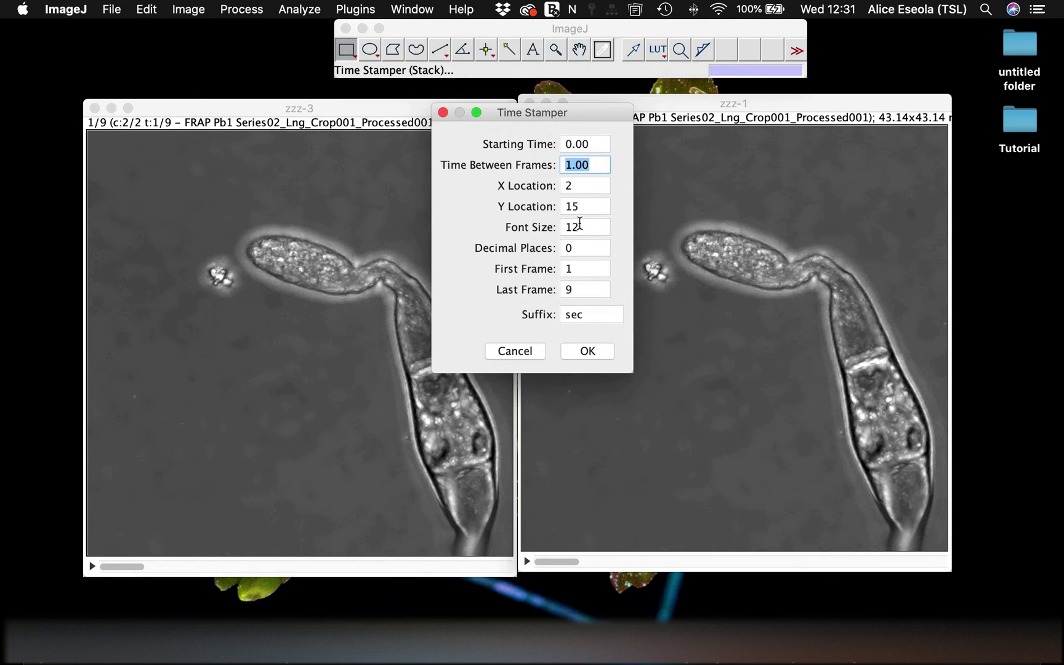
left_click(587, 226)
left_click_drag(563, 113, 455, 104)
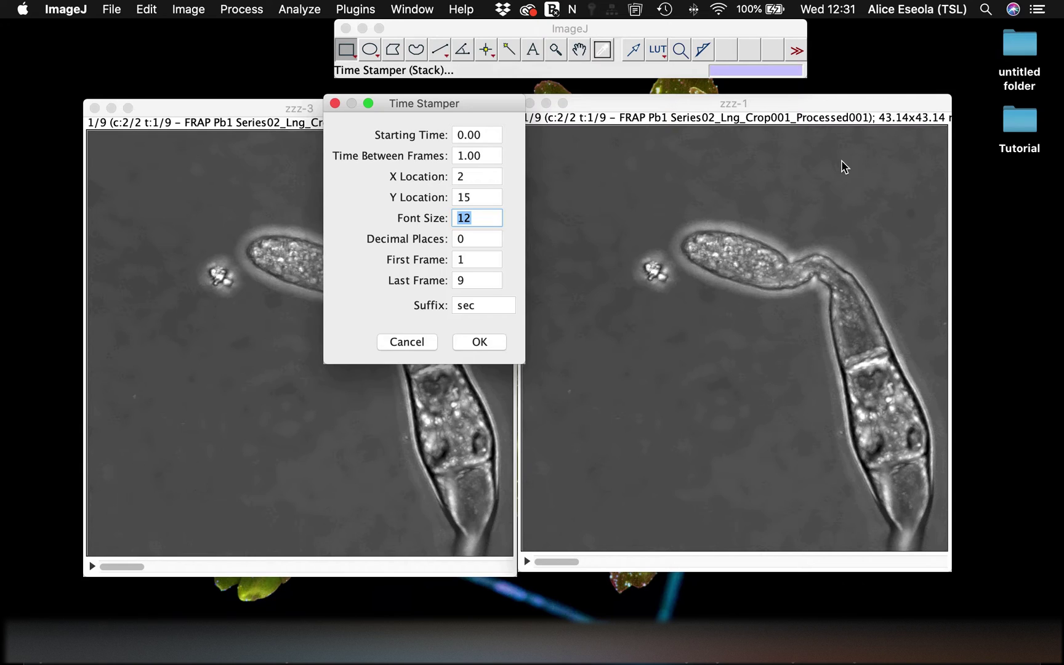
- Stamp zzz-1 with suffix min, 10 between frames from 0, and apply
left_click(486, 305)
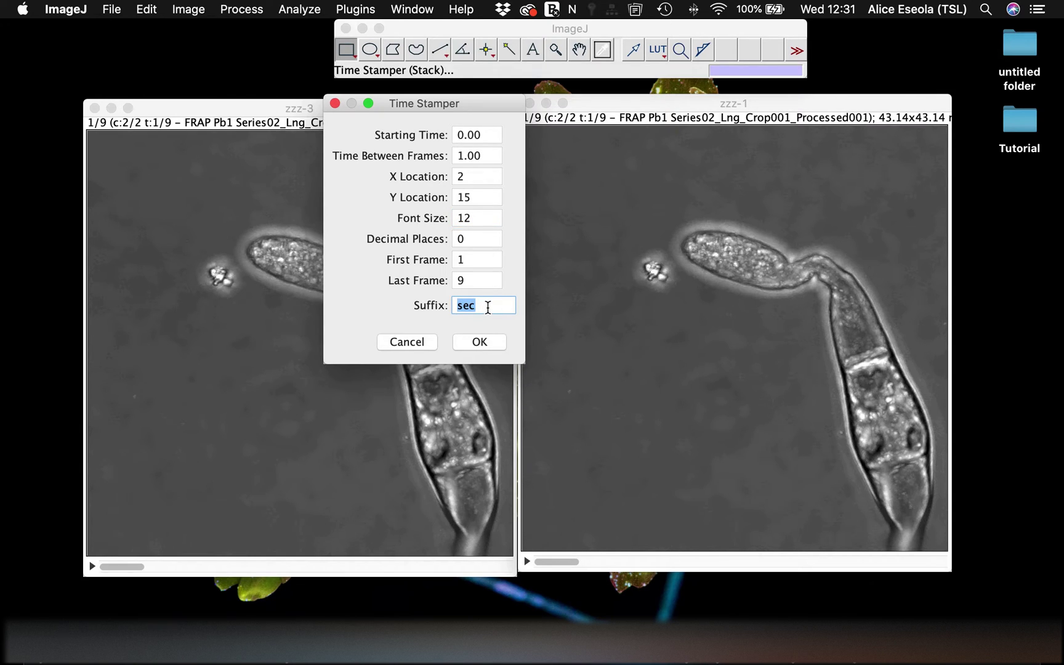
type("min")
left_click(482, 140)
left_click(497, 129)
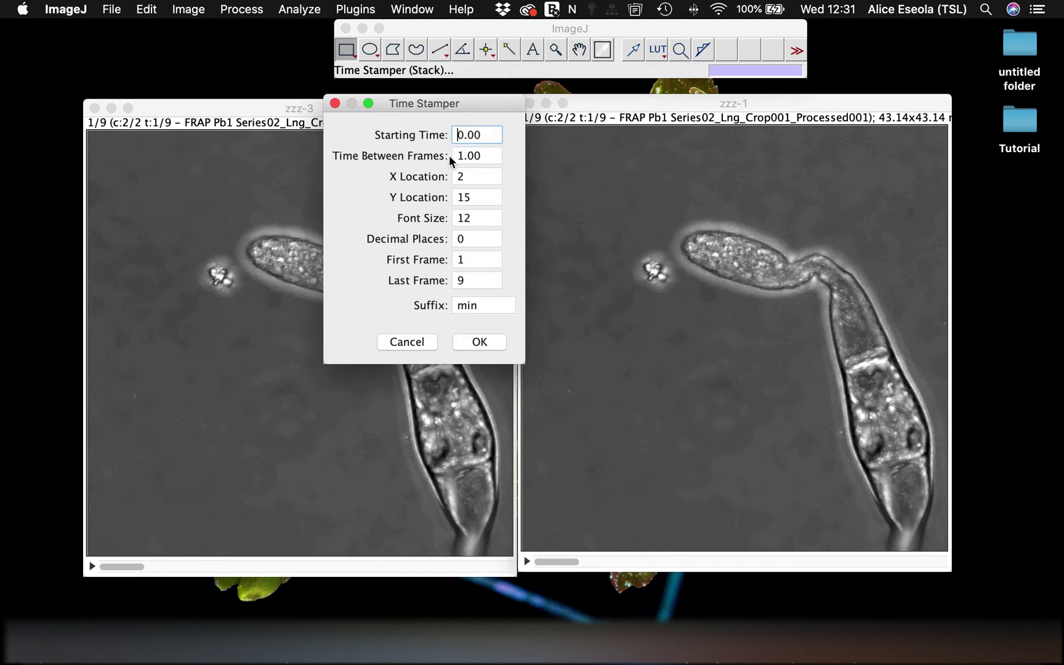
left_click(486, 156)
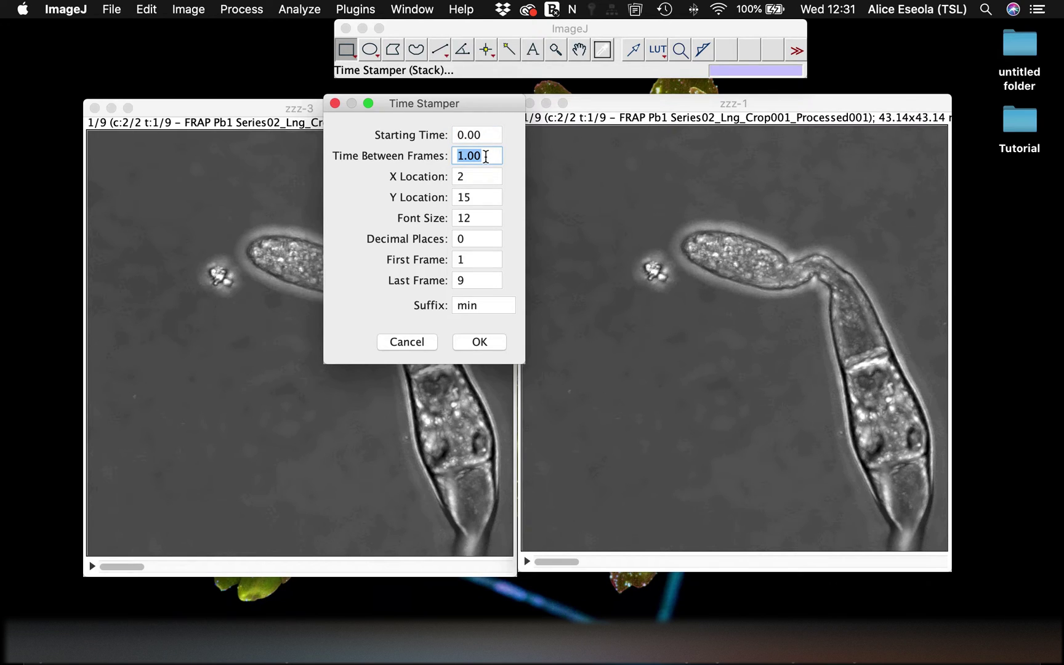
left_click_drag(585, 109, 602, 109)
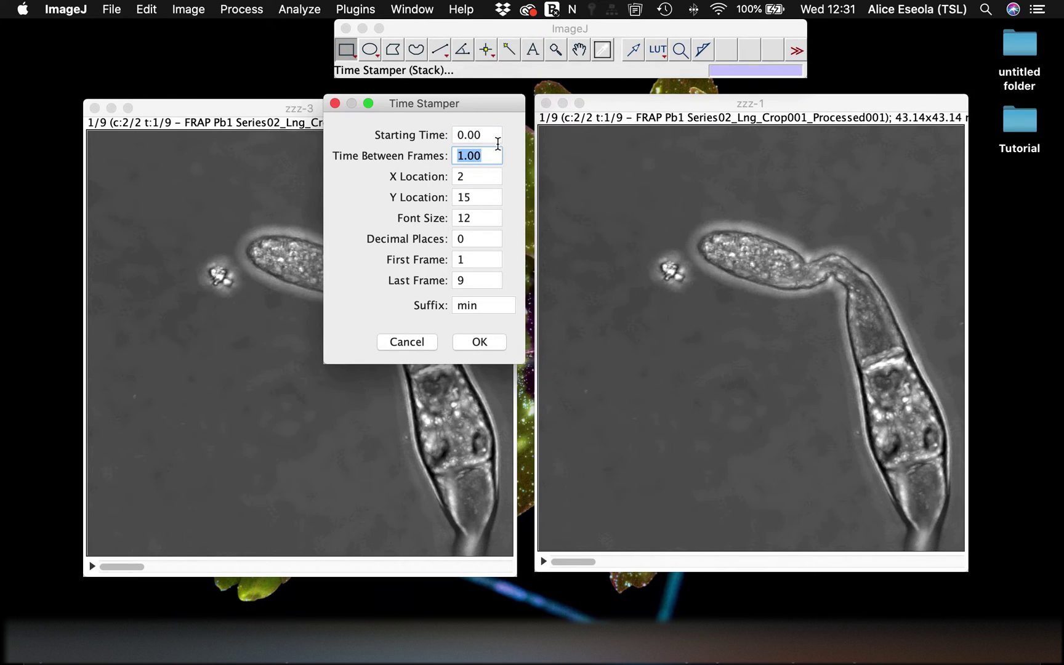
type("10")
left_click(473, 340)
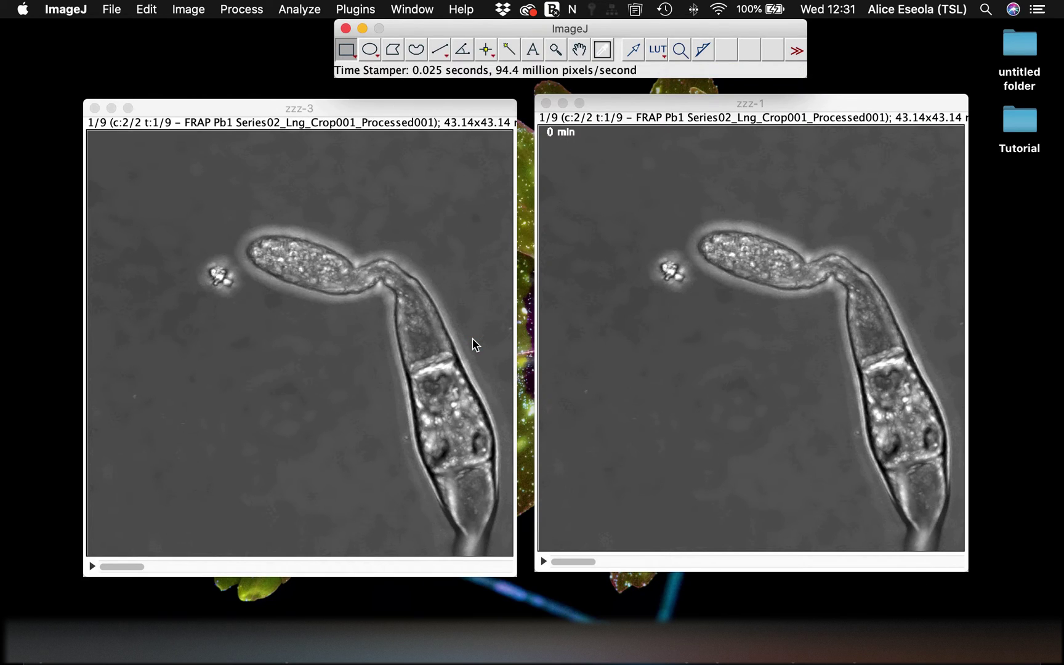
- Re-run Time Stamper on zzz-1 with font size 4
left_click(603, 110)
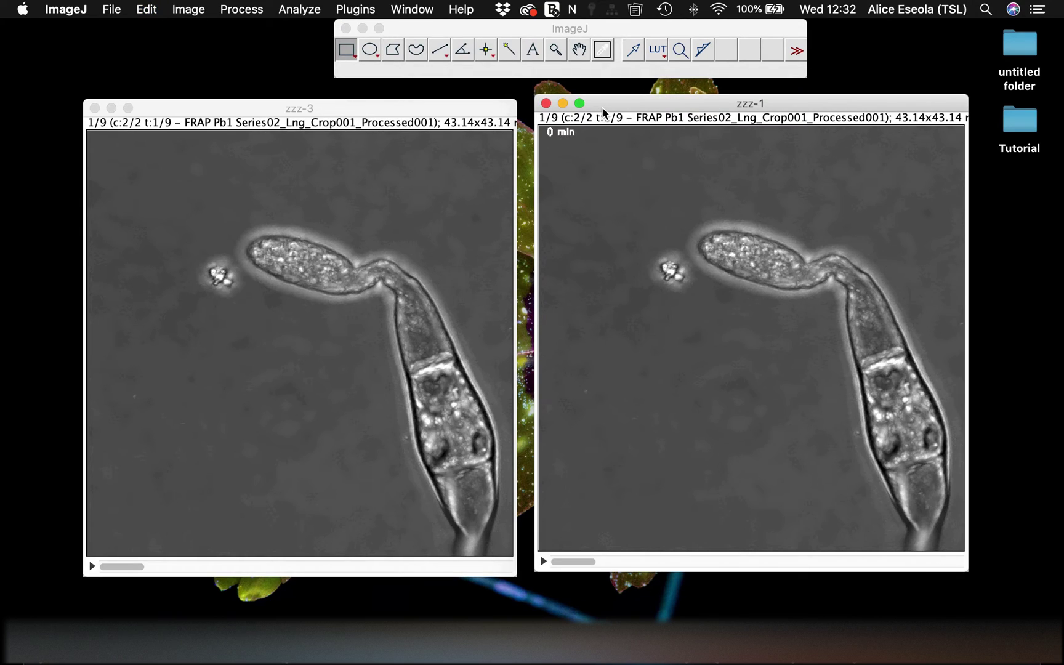
key("shift+r")
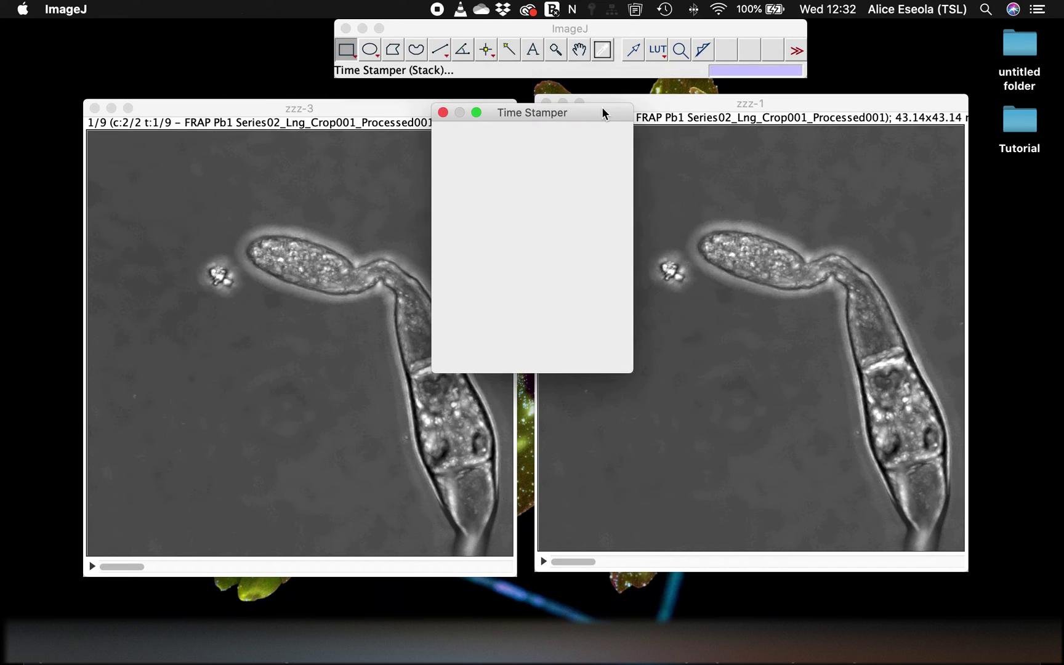
left_click_drag(522, 123, 543, 123)
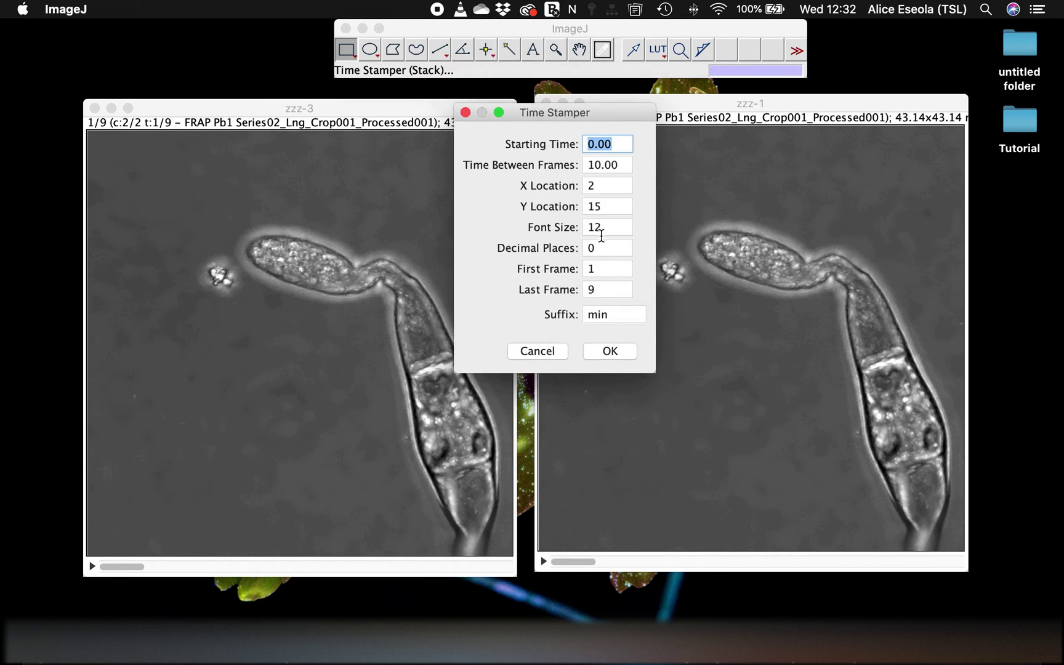
double_click(602, 228)
type("40")
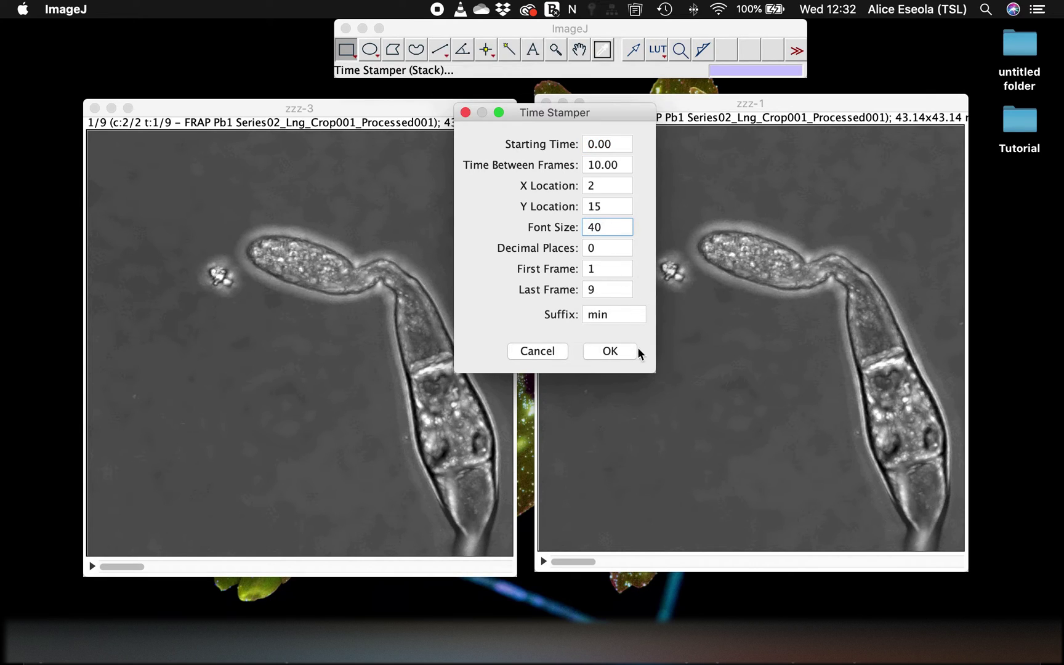
left_click(625, 352)
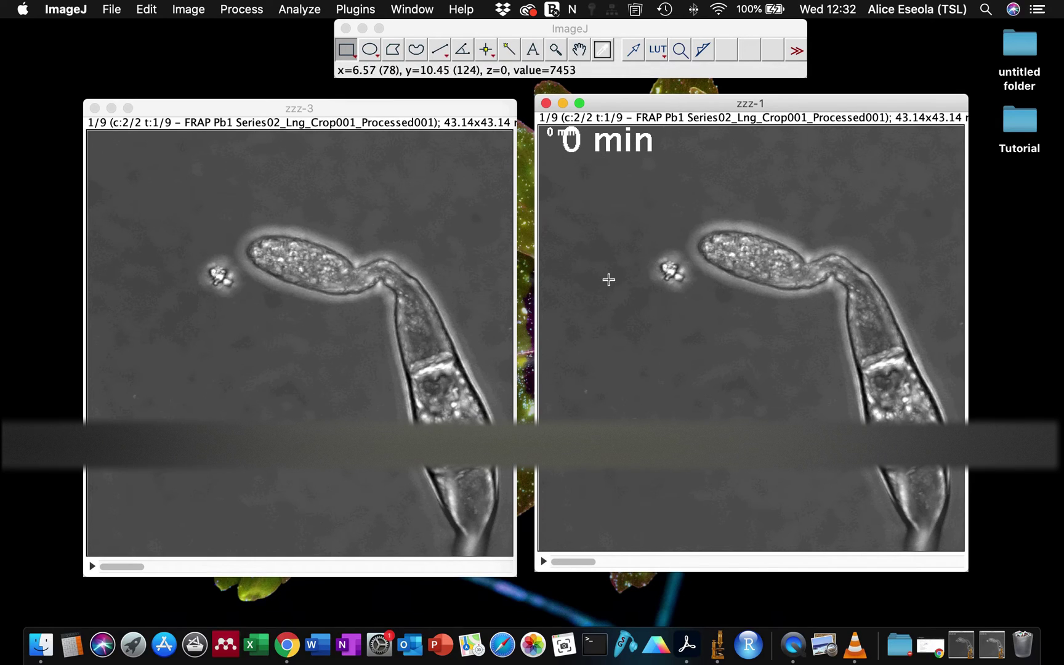
- Return zzz-1 to its first frame and place zzz-3 beside it
key("backslash")
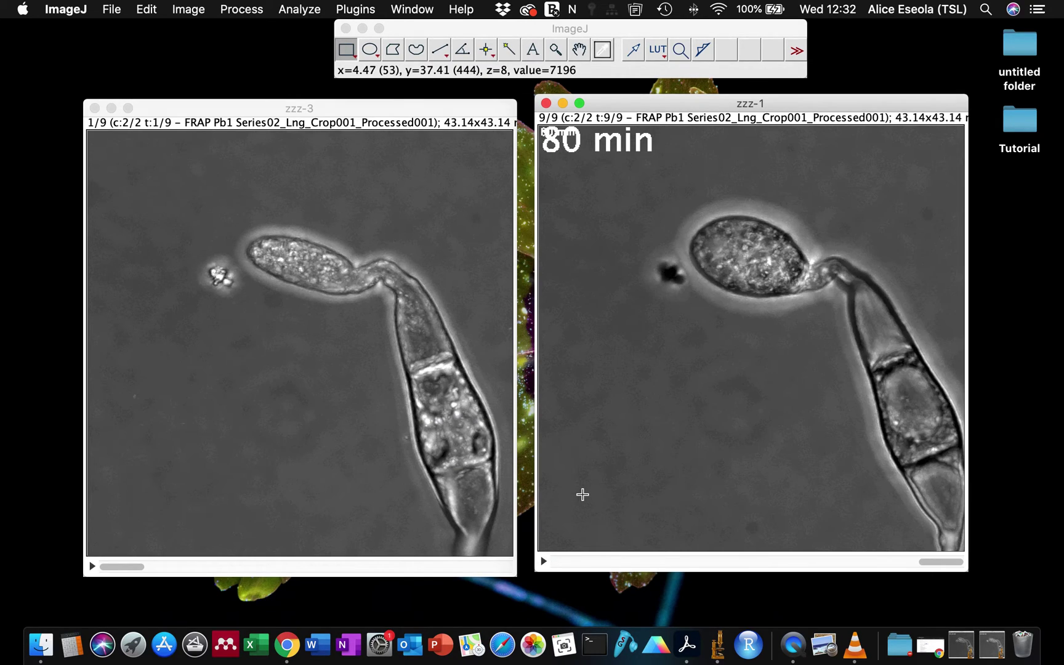
key("backslash")
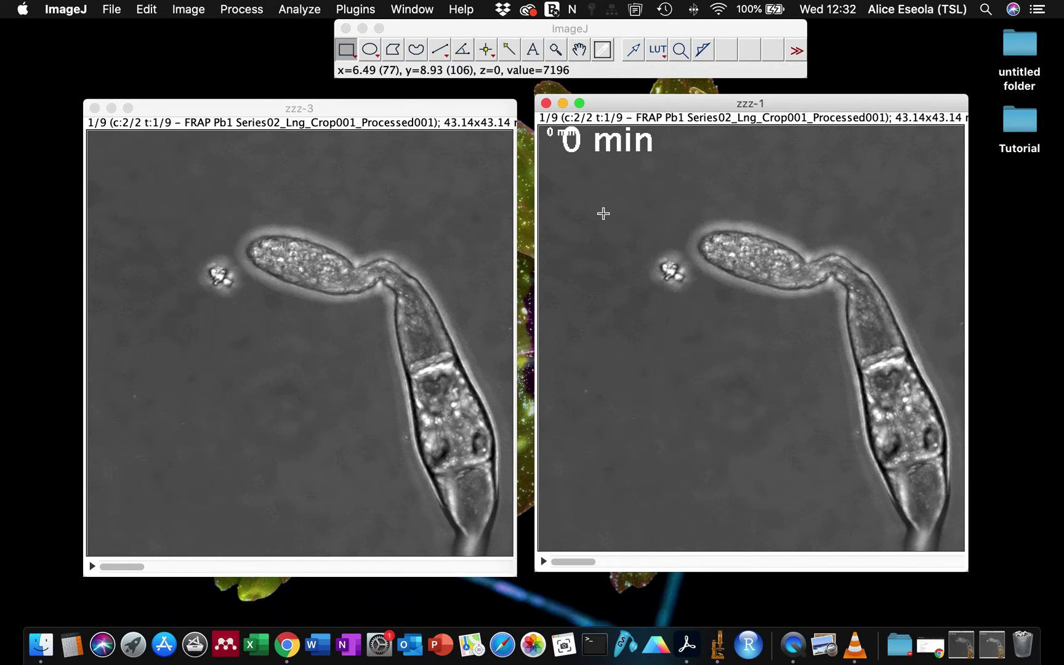
left_click_drag(613, 102, 656, 102)
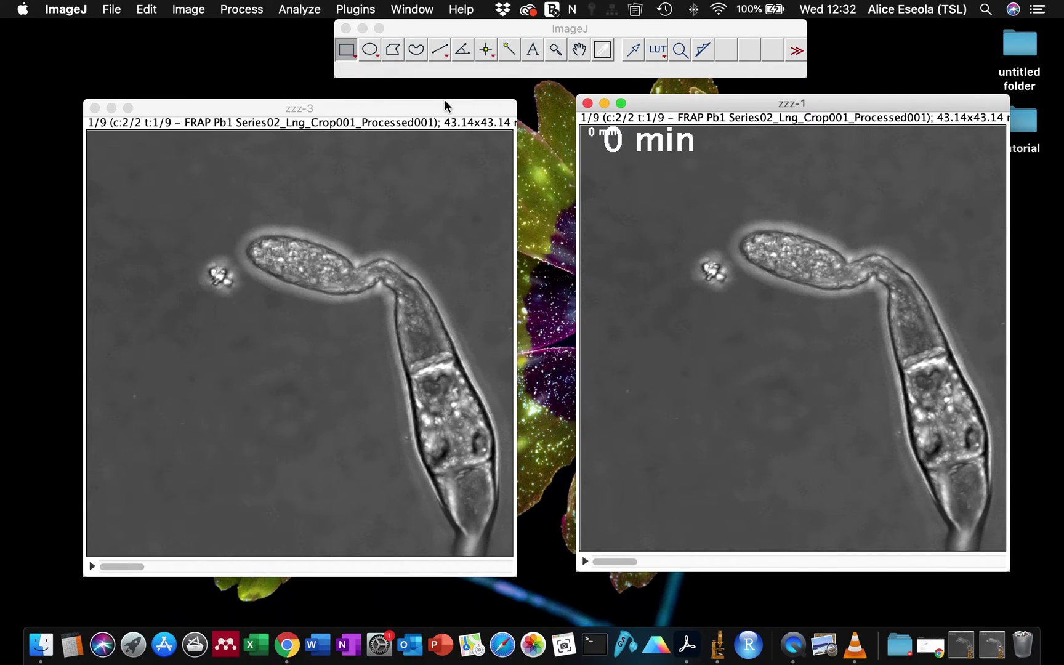
mouse_move(444, 105)
left_mouse_down()
mouse_move(506, 104)
mouse_move(504, 93)
left_mouse_up()
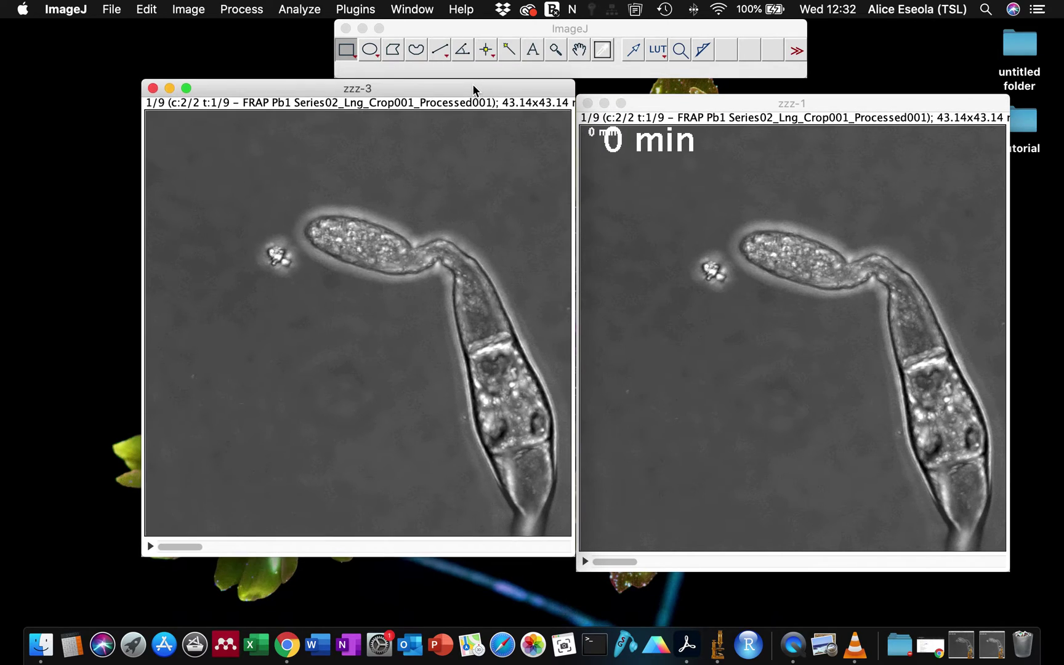
- Open Image > Stacks > Label for zzz-3 and clear the 10800 starting value
left_click(391, 25)
left_click(188, 9)
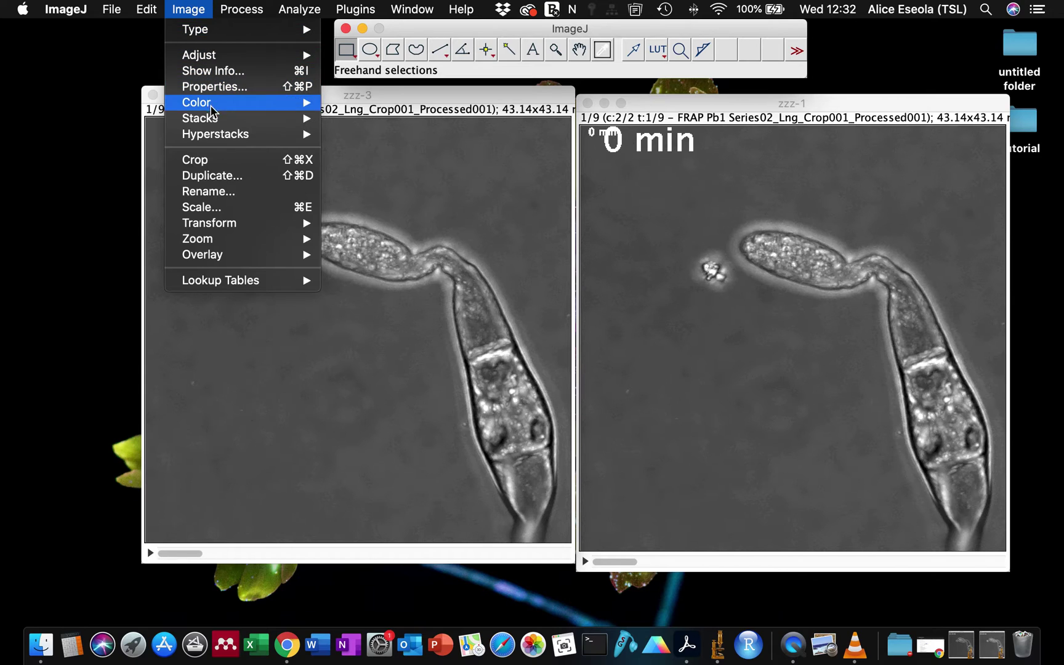
mouse_move(213, 119)
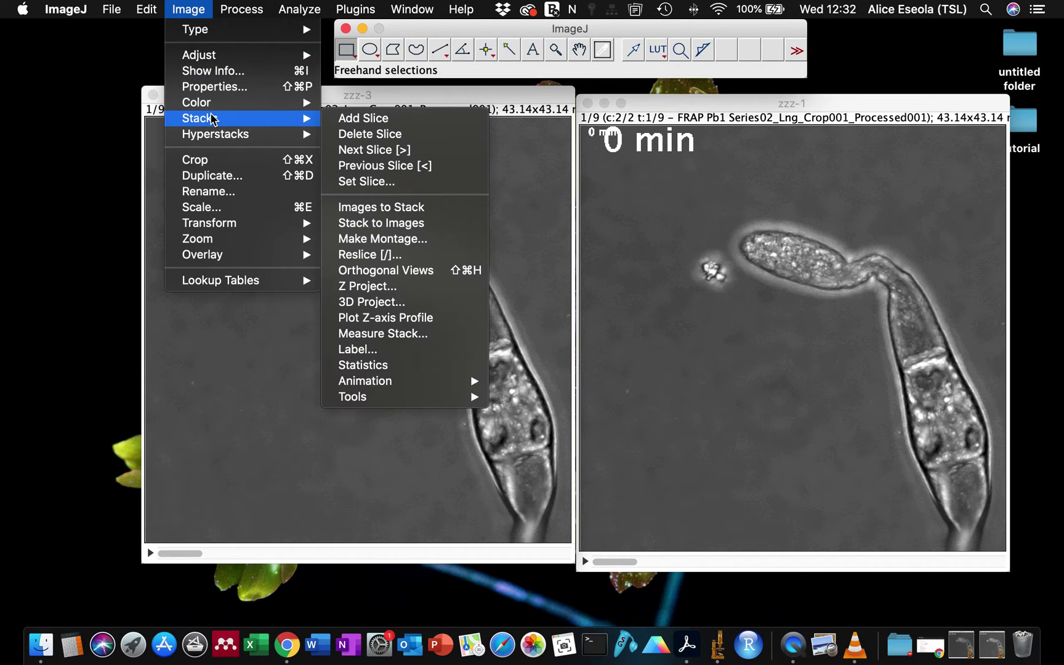
left_click(348, 350)
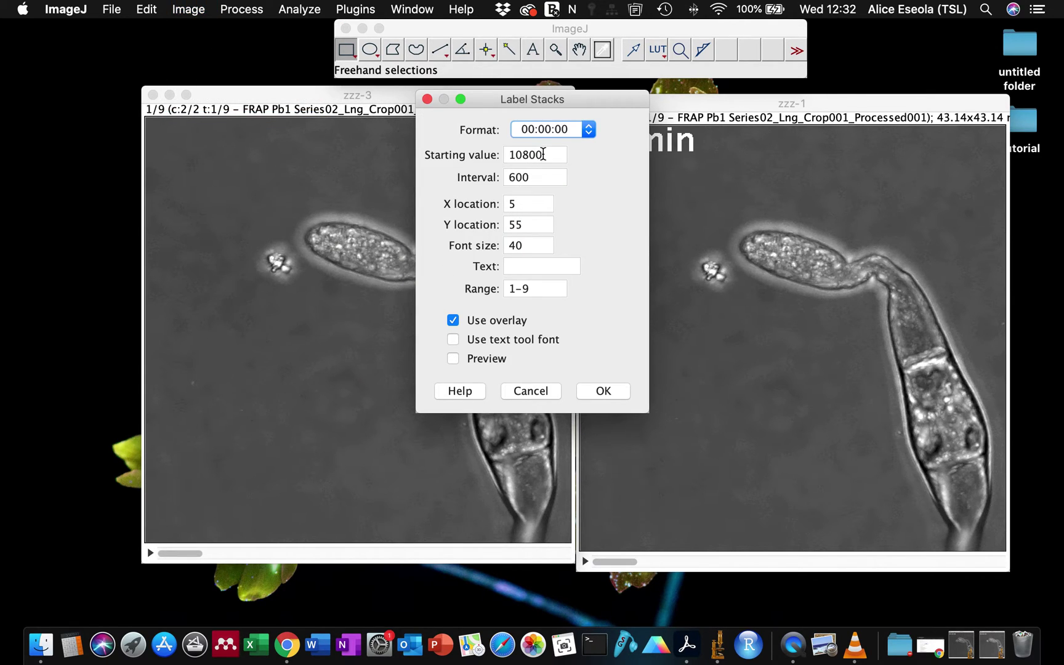
double_click(543, 154)
key("BackSpace")
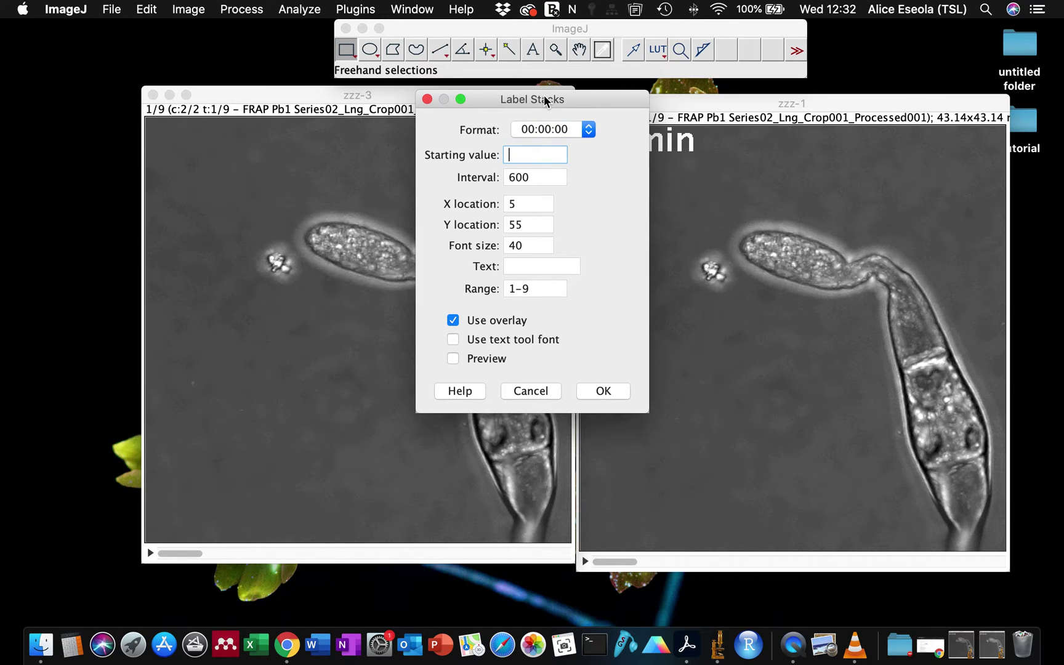
left_click_drag(544, 100, 553, 100)
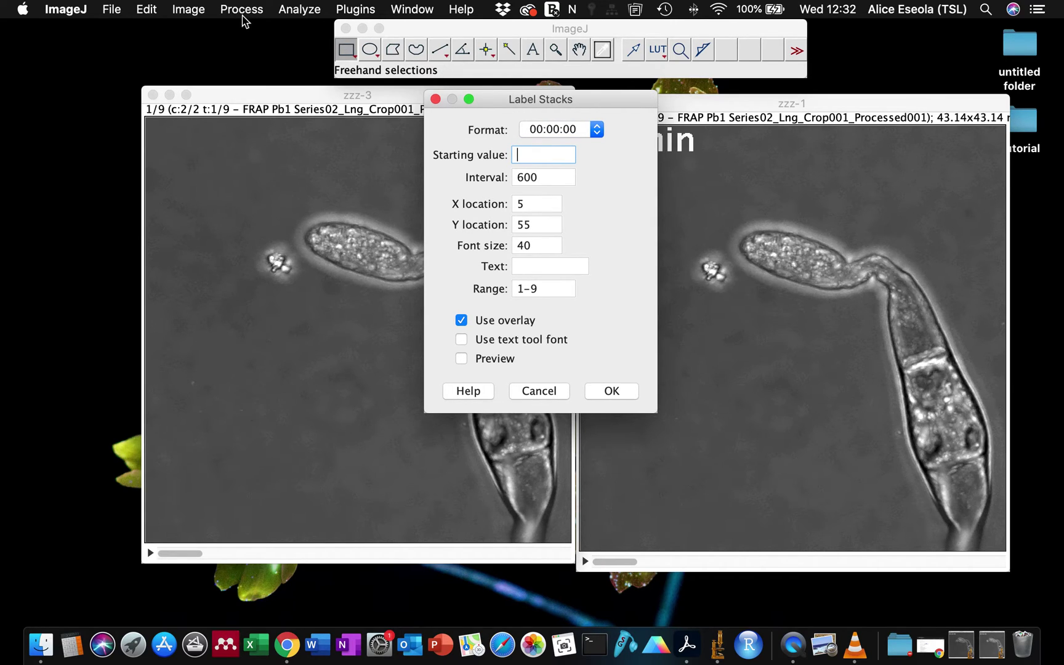
- Keep the label format at 00:00:00 (hh:mm:ss)
left_click(192, 8)
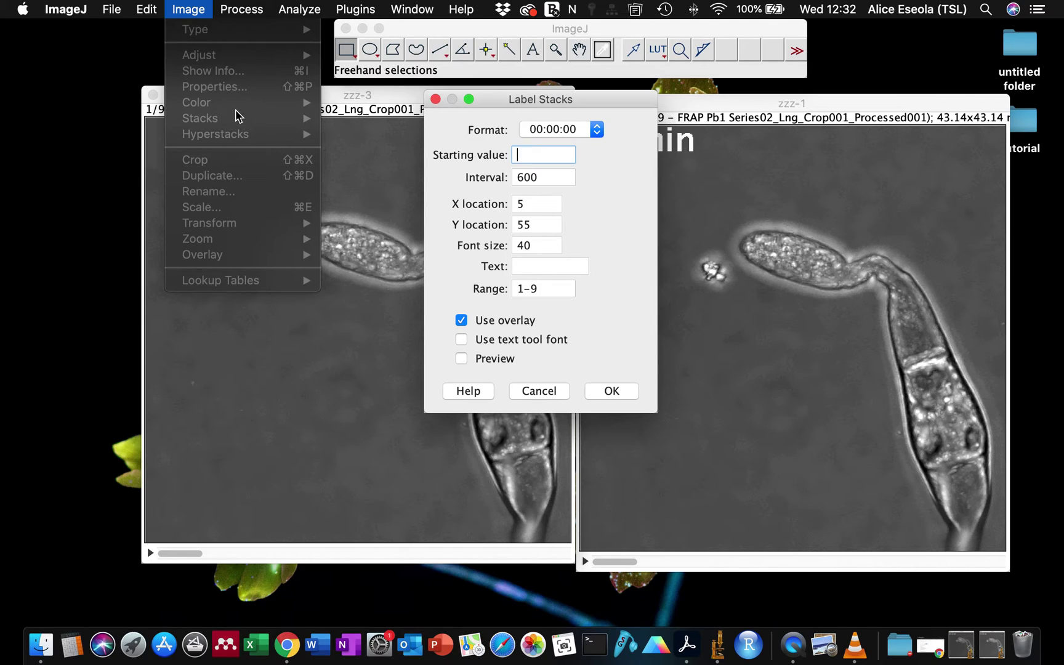
left_click(547, 99)
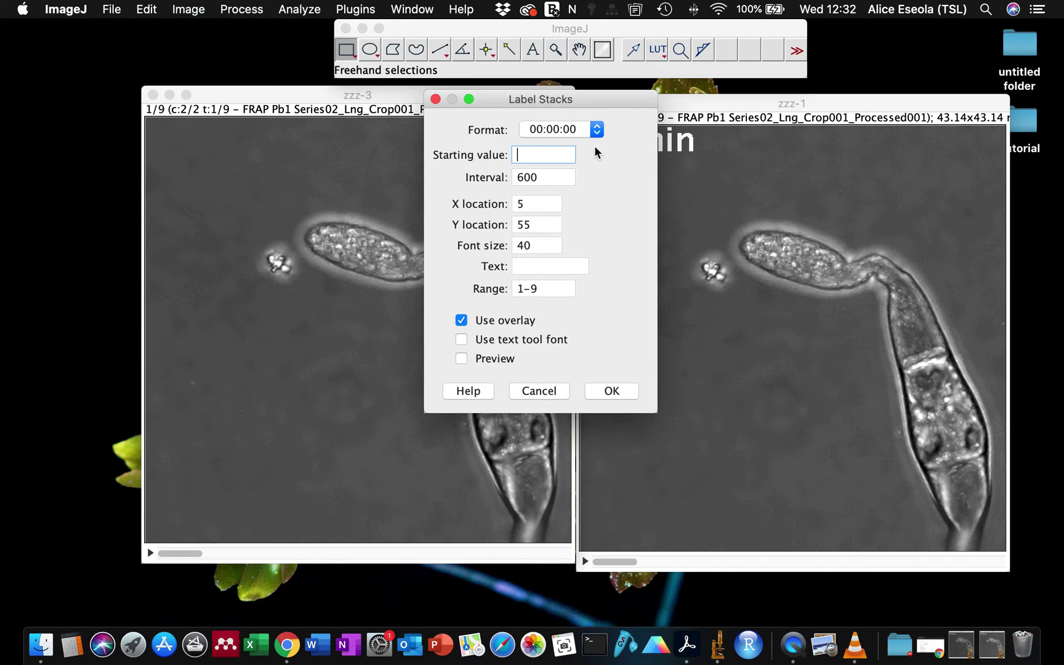
left_click(597, 130)
left_click(627, 132)
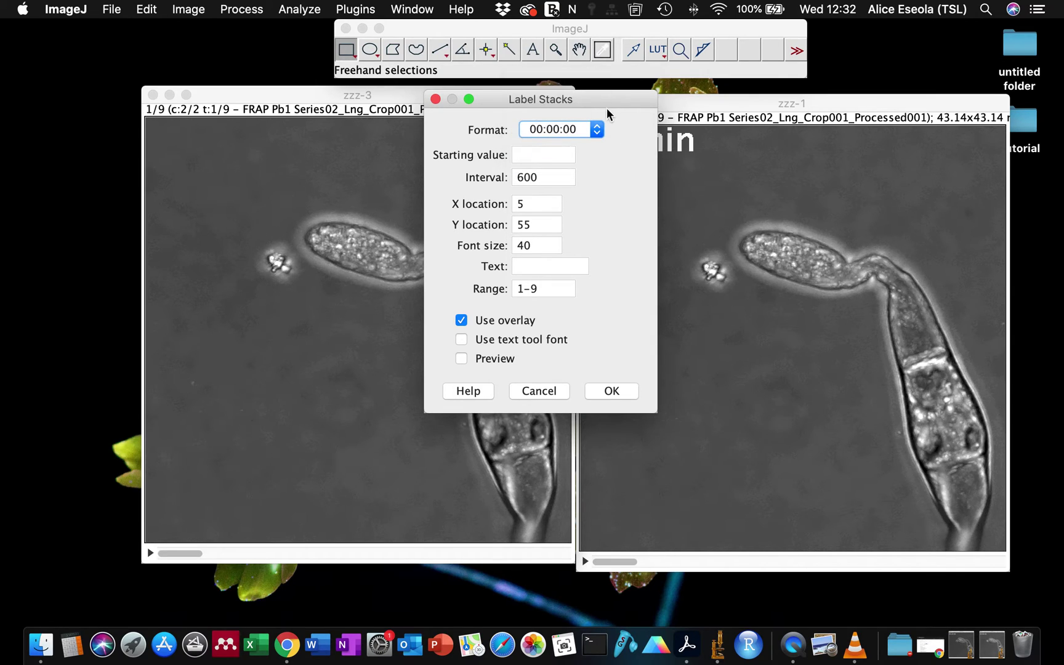
left_click_drag(603, 99, 587, 99)
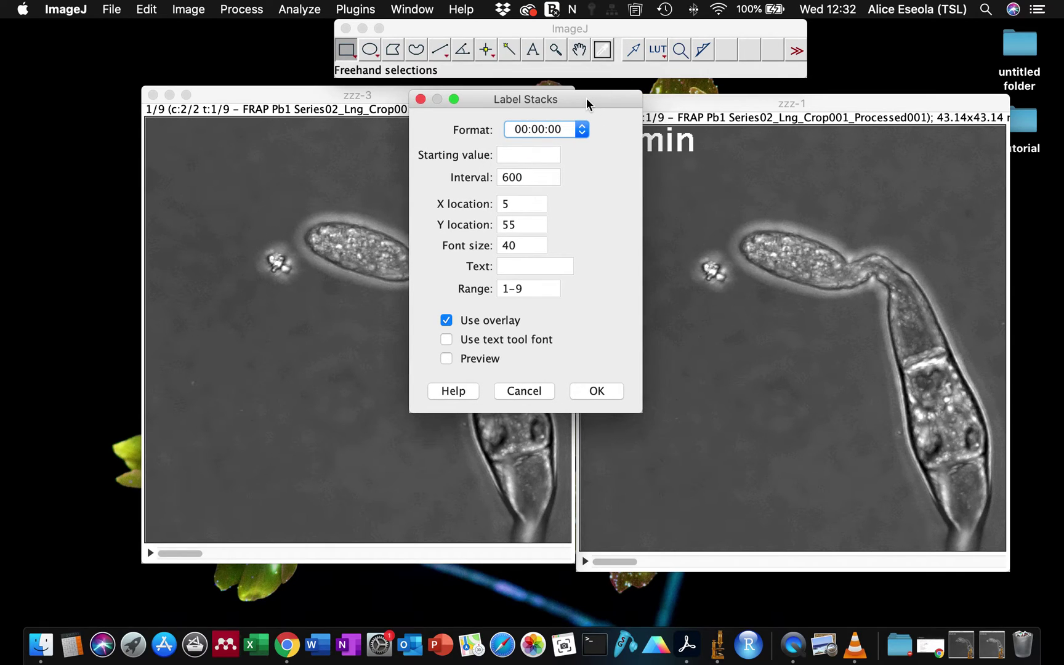
left_click(581, 132)
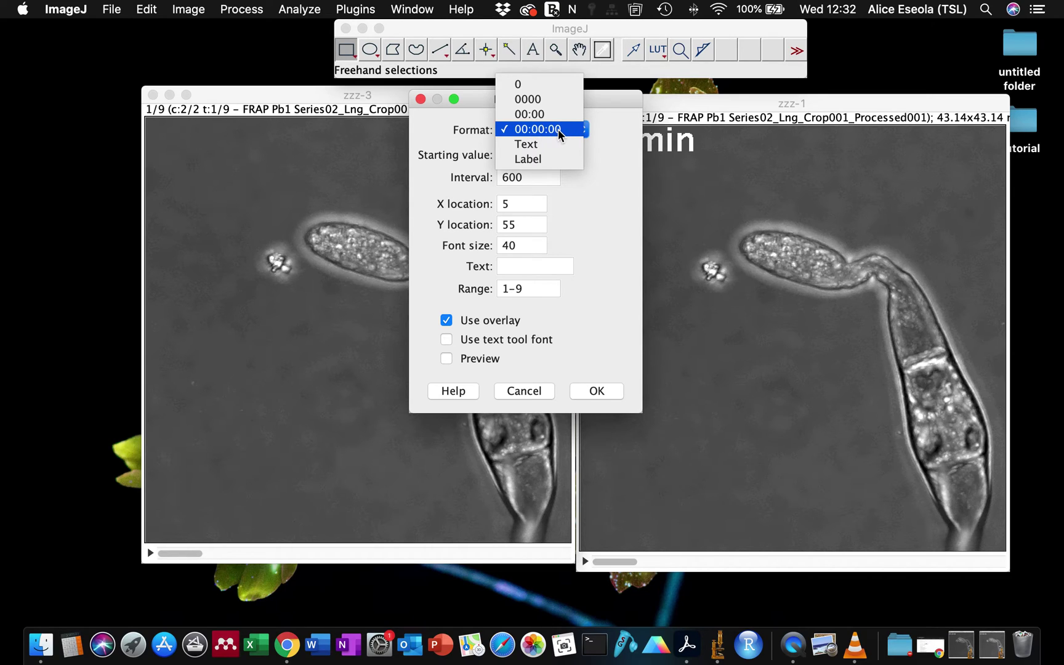
left_click(560, 130)
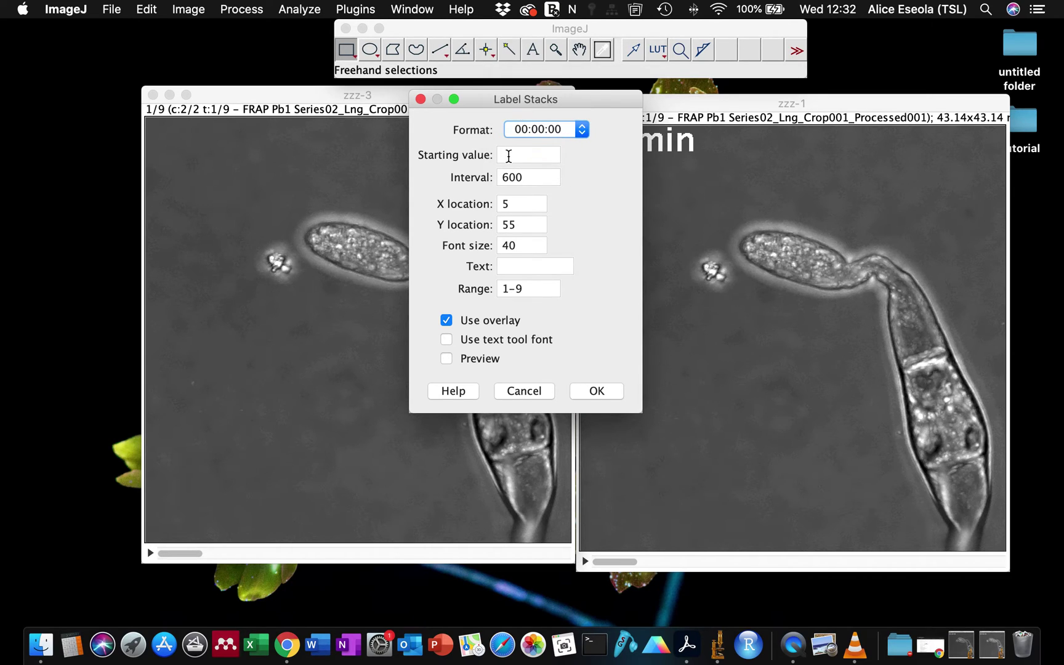
- Set start 0, interval 600, font size 40 with overlay on, and apply
left_click(508, 157)
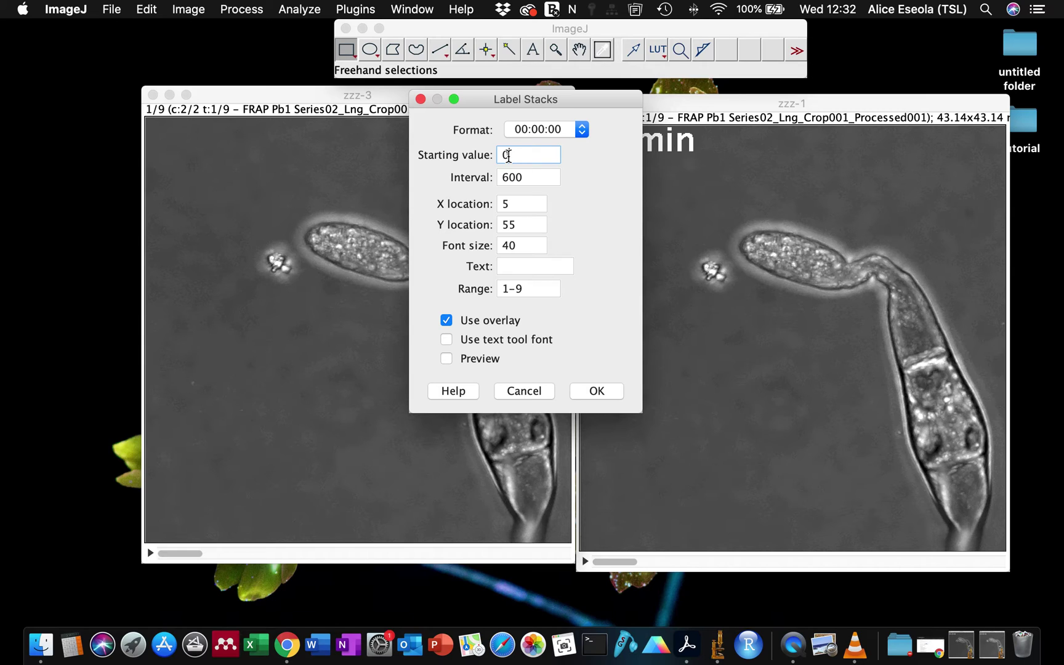
left_click_drag(494, 100, 476, 176)
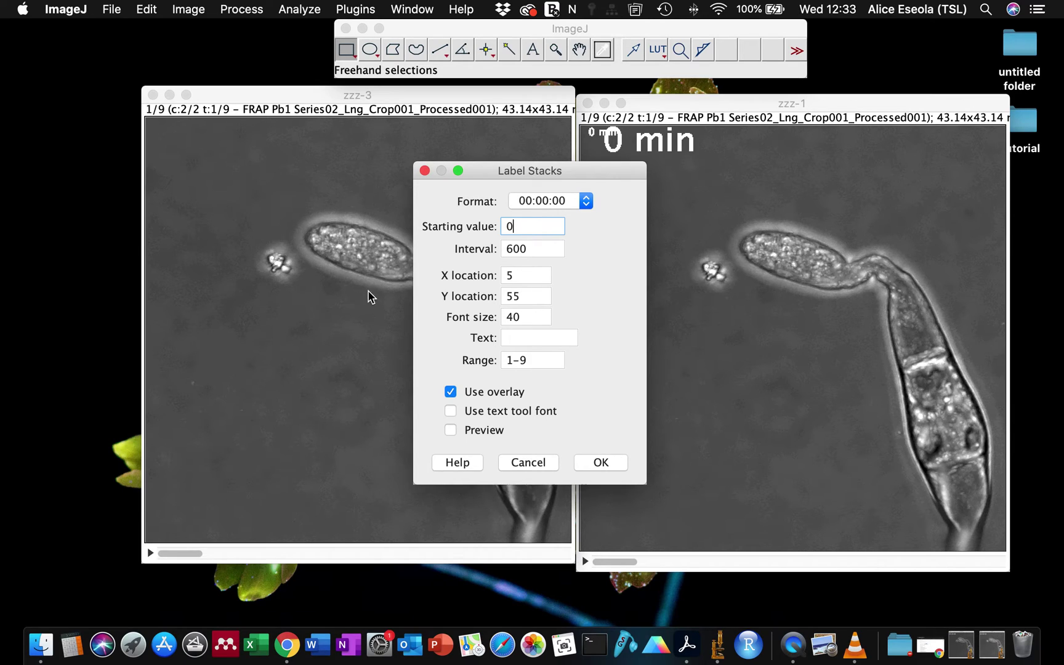
double_click(533, 250)
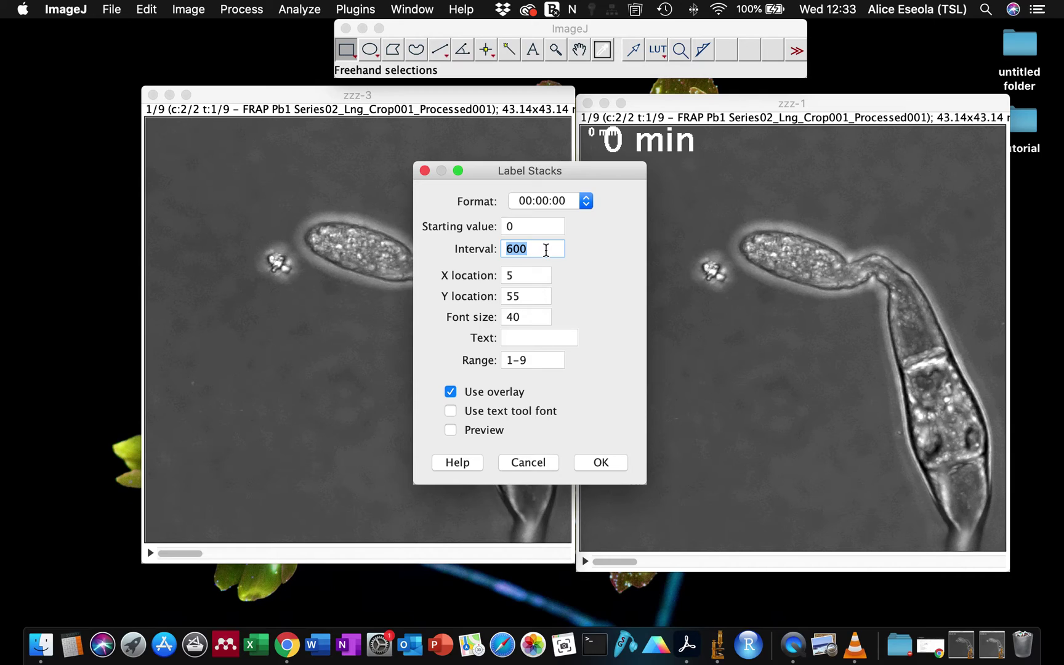
type("6")
double_click(522, 318)
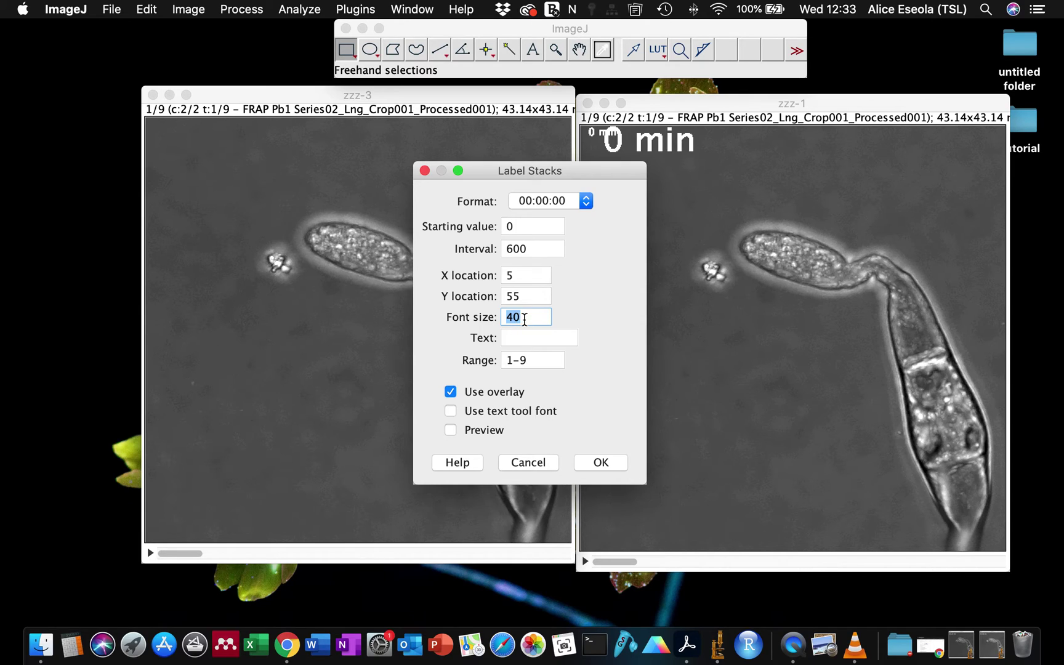
left_click(449, 392)
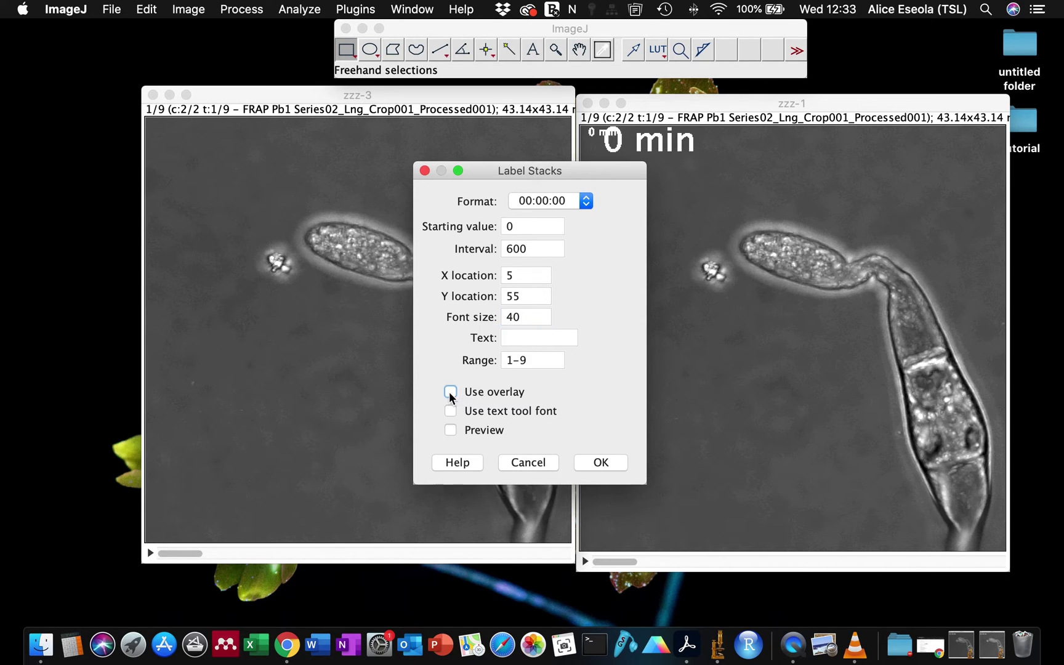
left_click(624, 466)
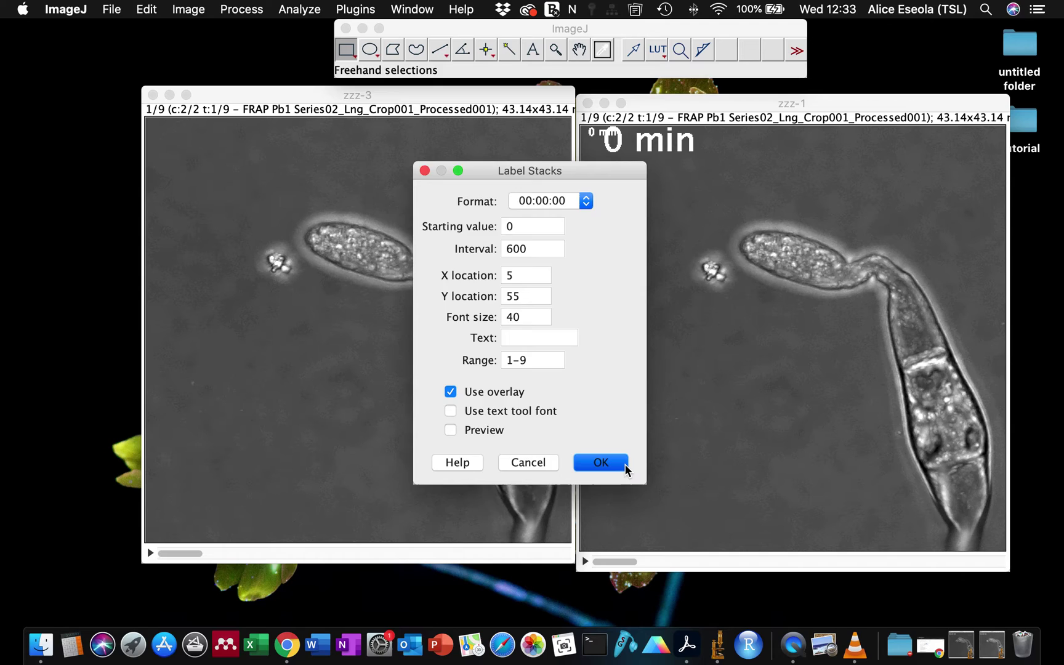
- Scroll through the zzz-1 and zzz-3 slices to check their time stamps
left_click(239, 112)
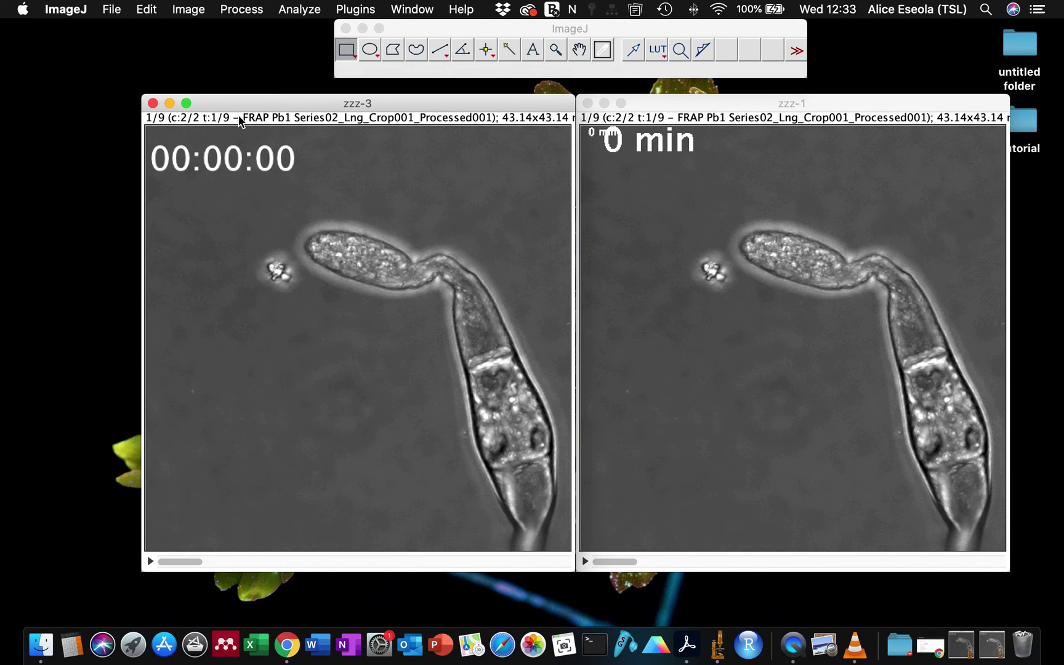
left_click(647, 106)
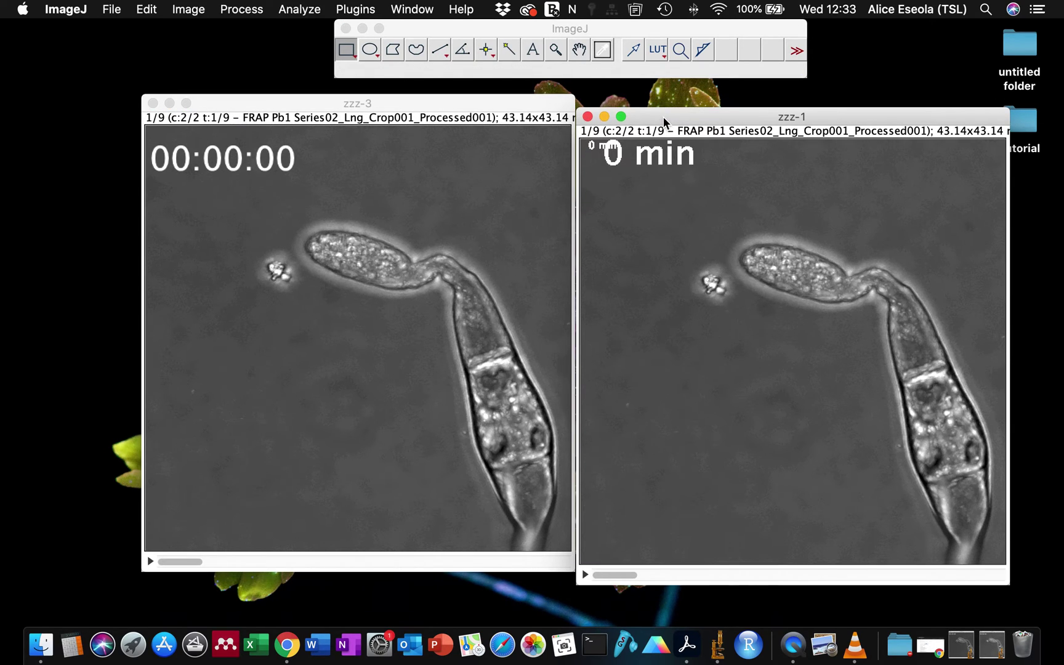
scroll(654, 195, "down", 8)
scroll(640, 185, "up", 7)
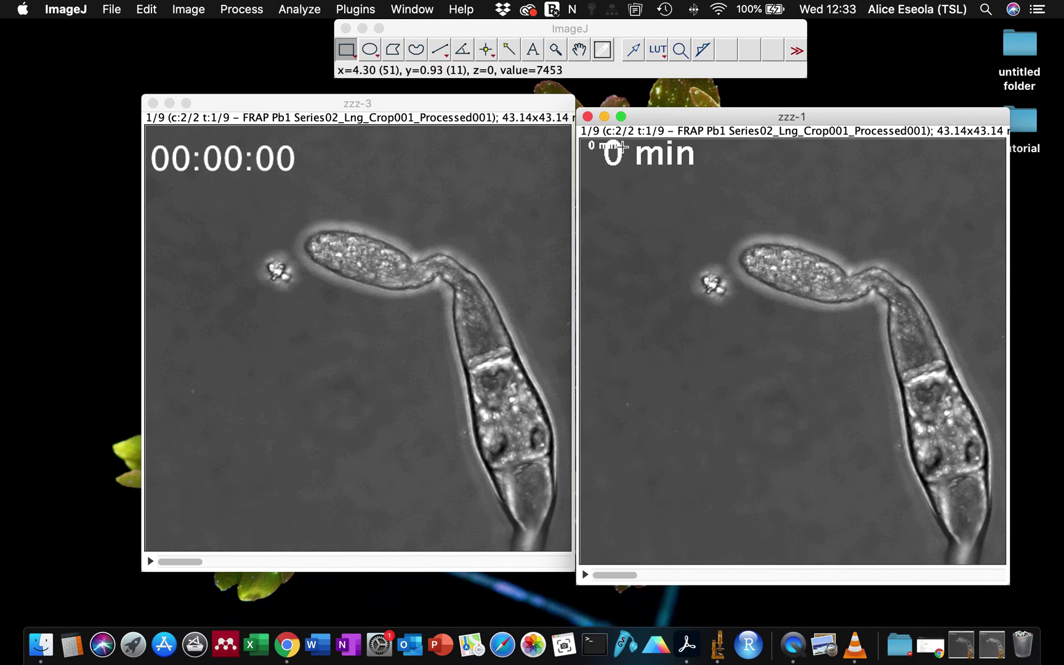
scroll(630, 171, "down", 7)
scroll(629, 171, "up", 7)
scroll(627, 175, "down", 6)
scroll(627, 175, "up", 6)
scroll(254, 177, "down", 8)
scroll(254, 178, "up", 8)
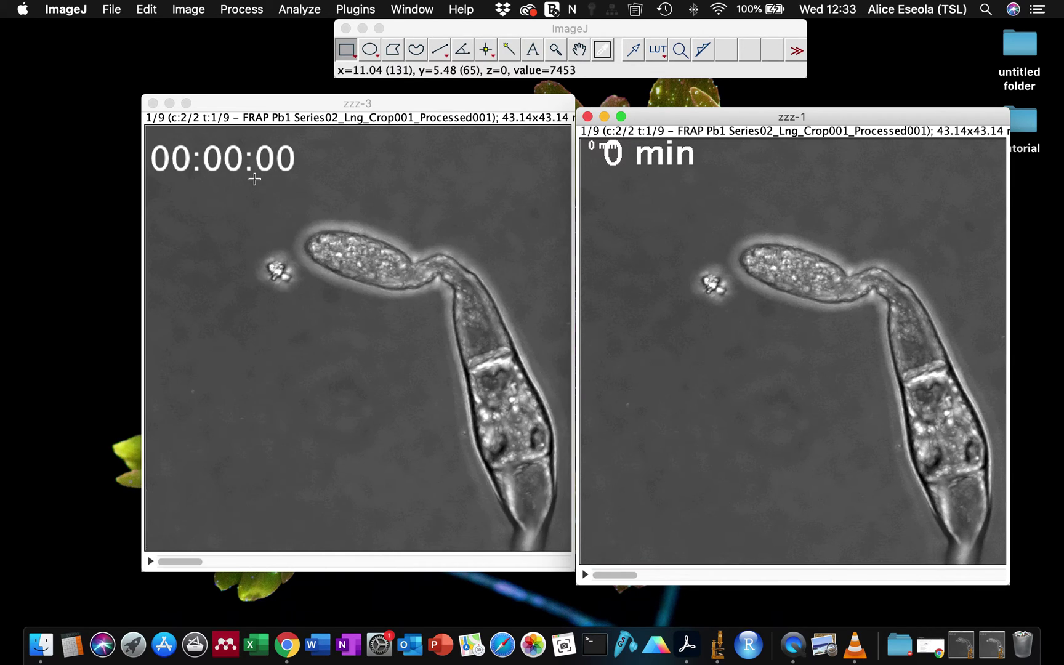
- Play the zzz-3 animation, then stop it
left_click(149, 562)
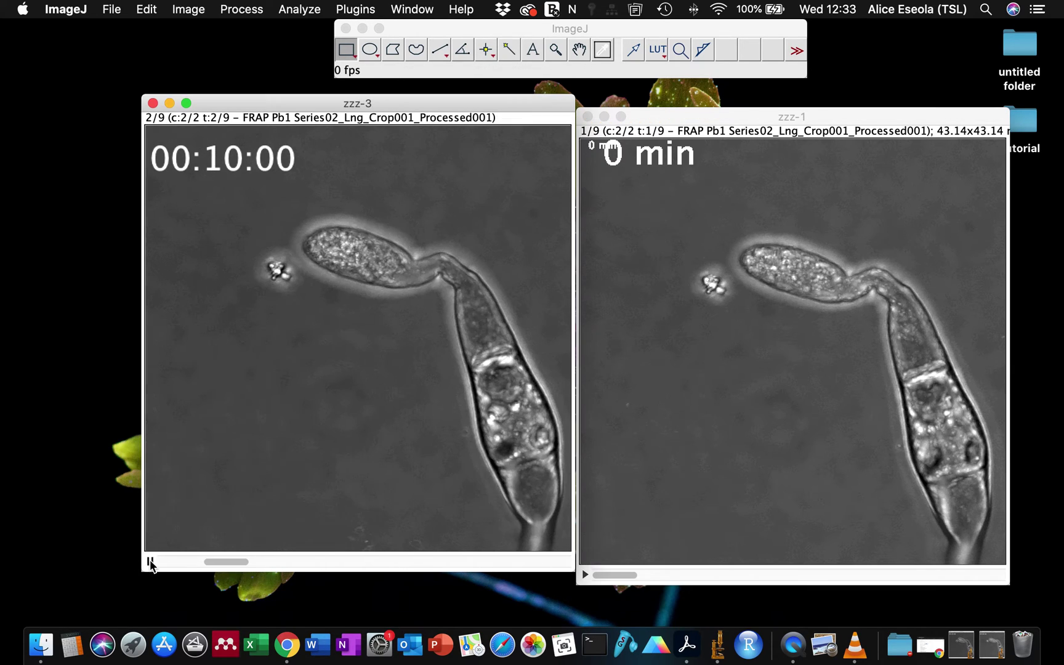
scroll(719, 311, "down", 8)
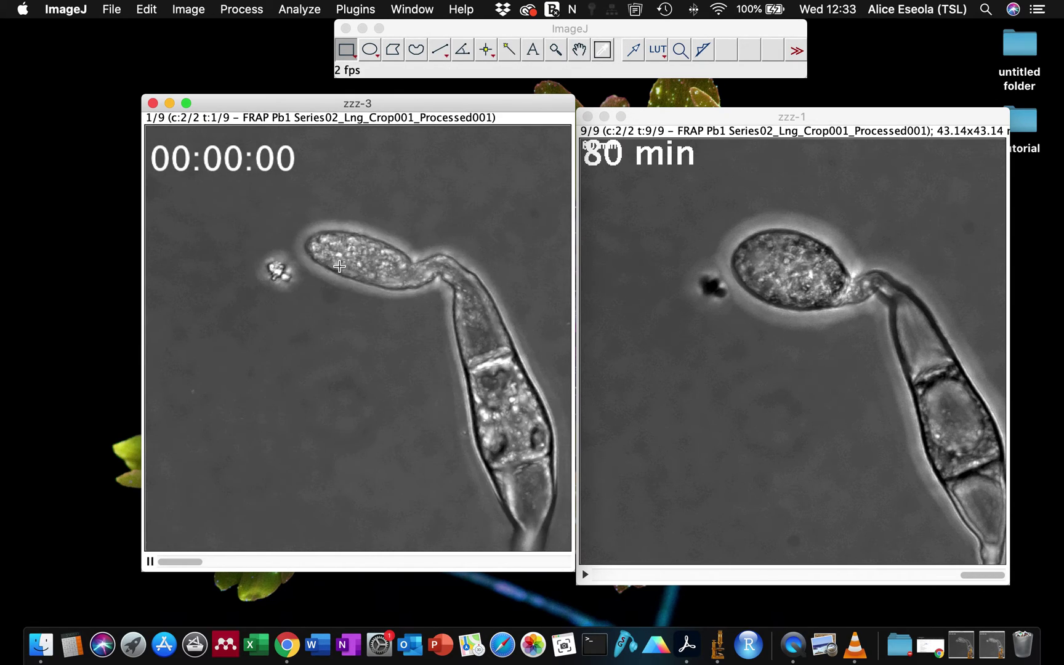
left_click(151, 561)
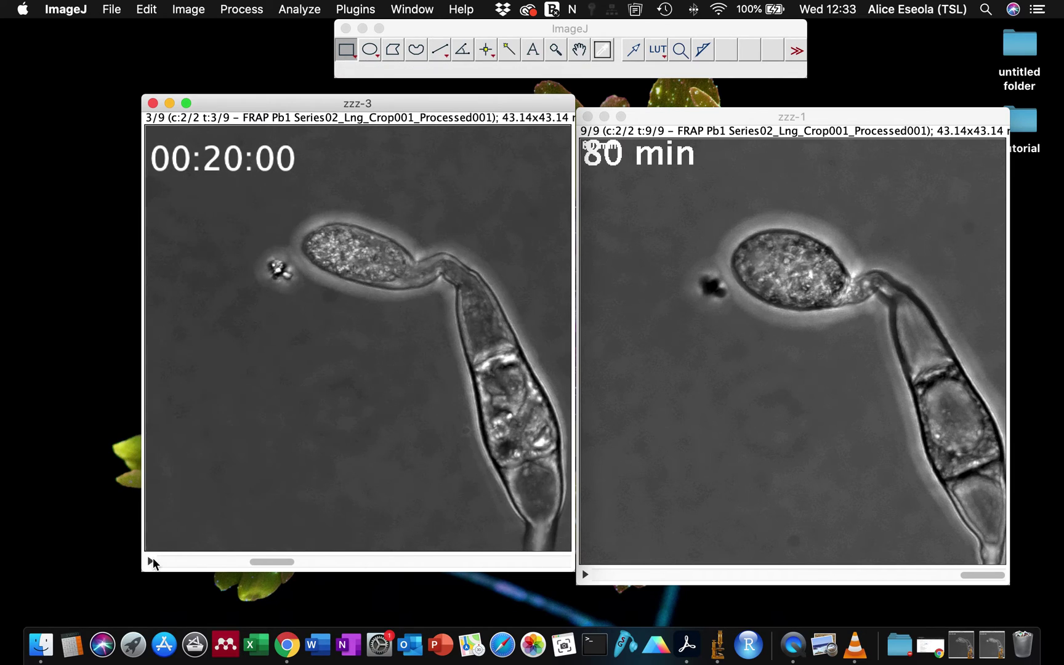
left_click_drag(274, 111, 274, 110)
- Save zzz-3 as zzz-3.avi on the Desktop with JPEG compression at 1 fps
left_click(180, 8)
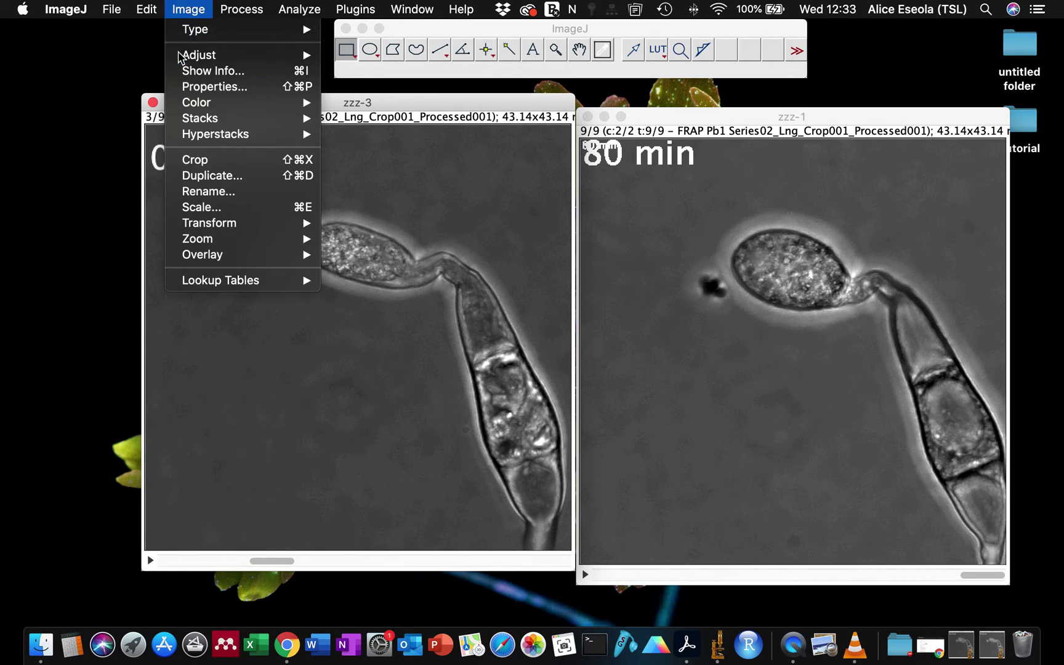
mouse_move(111, 8)
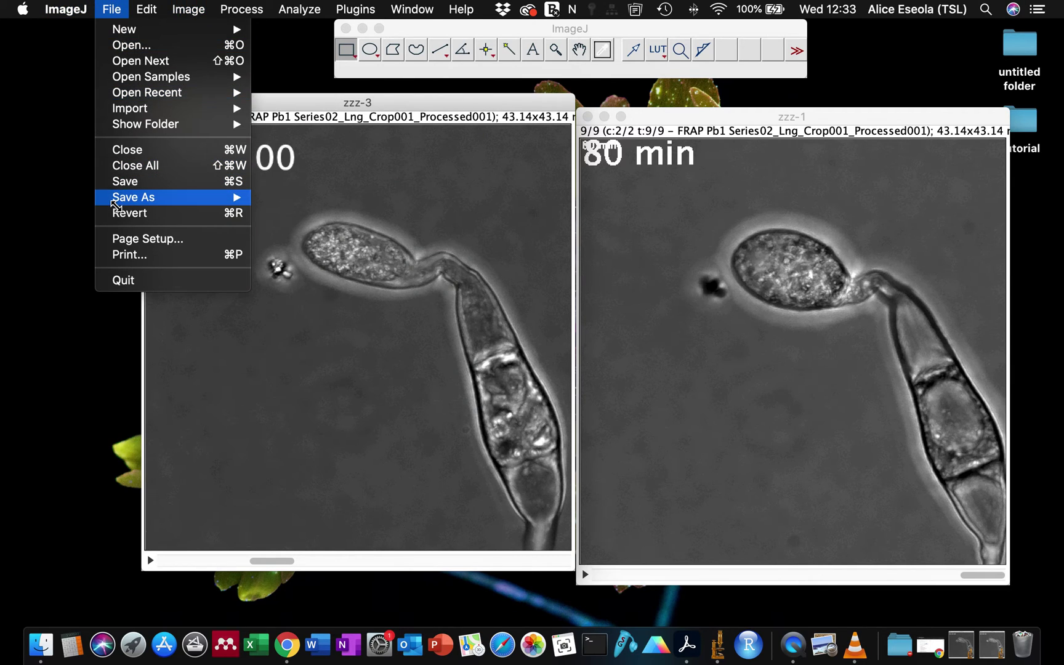
mouse_move(132, 200)
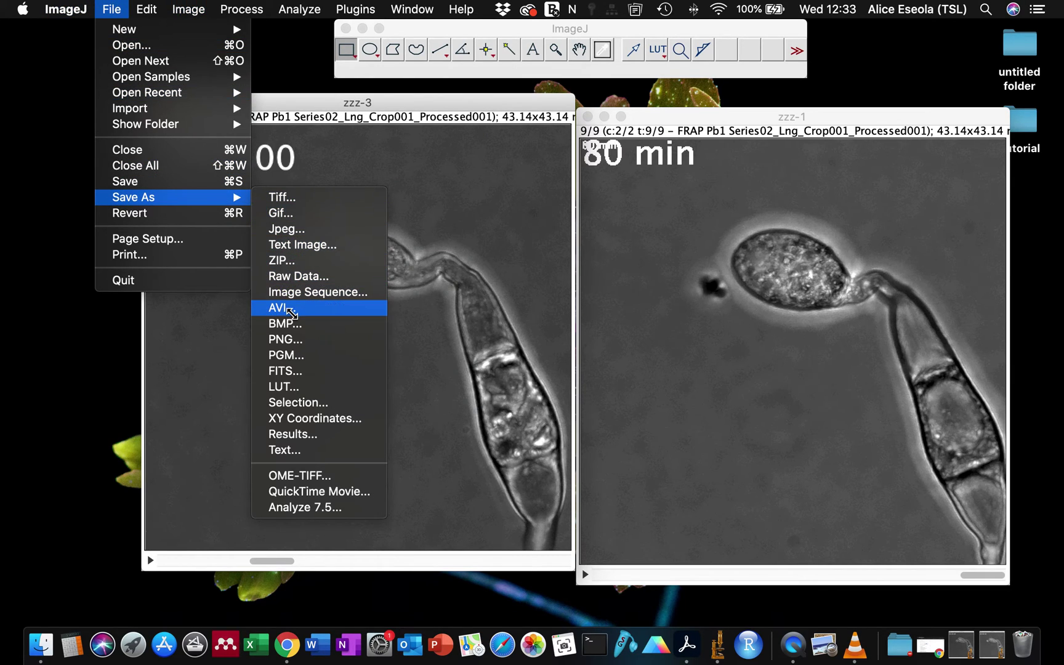
left_click(292, 309)
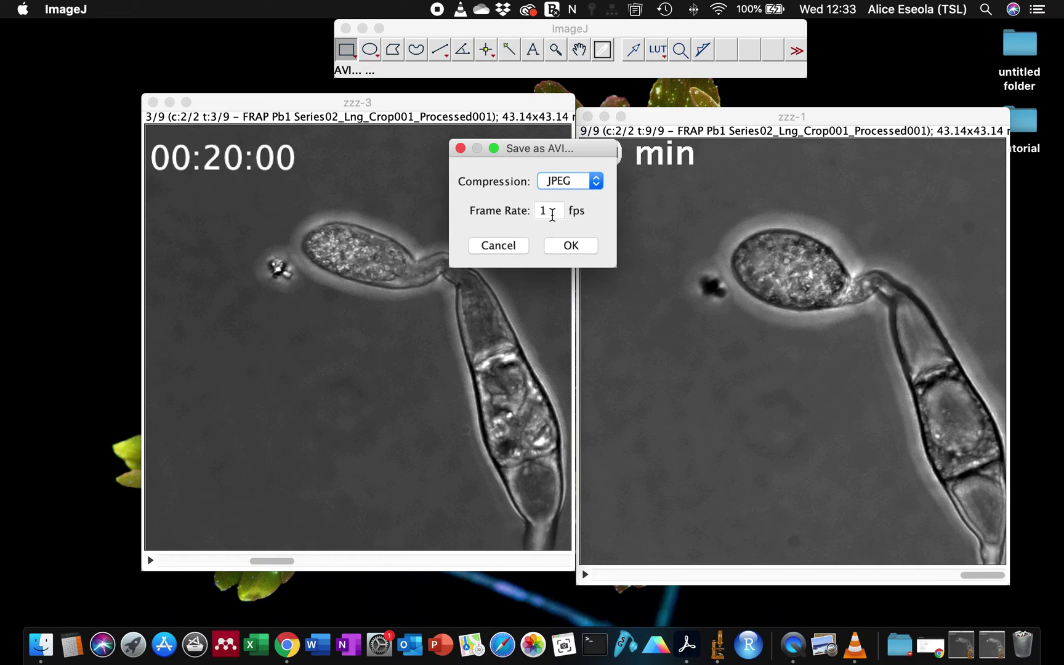
double_click(552, 214)
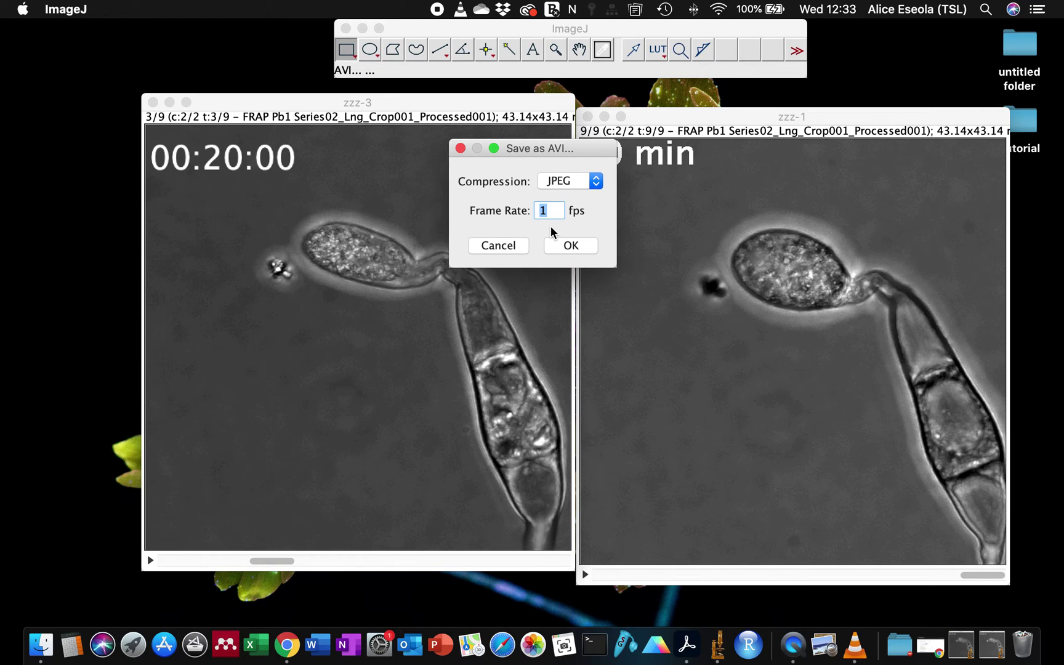
left_click_drag(547, 148, 530, 146)
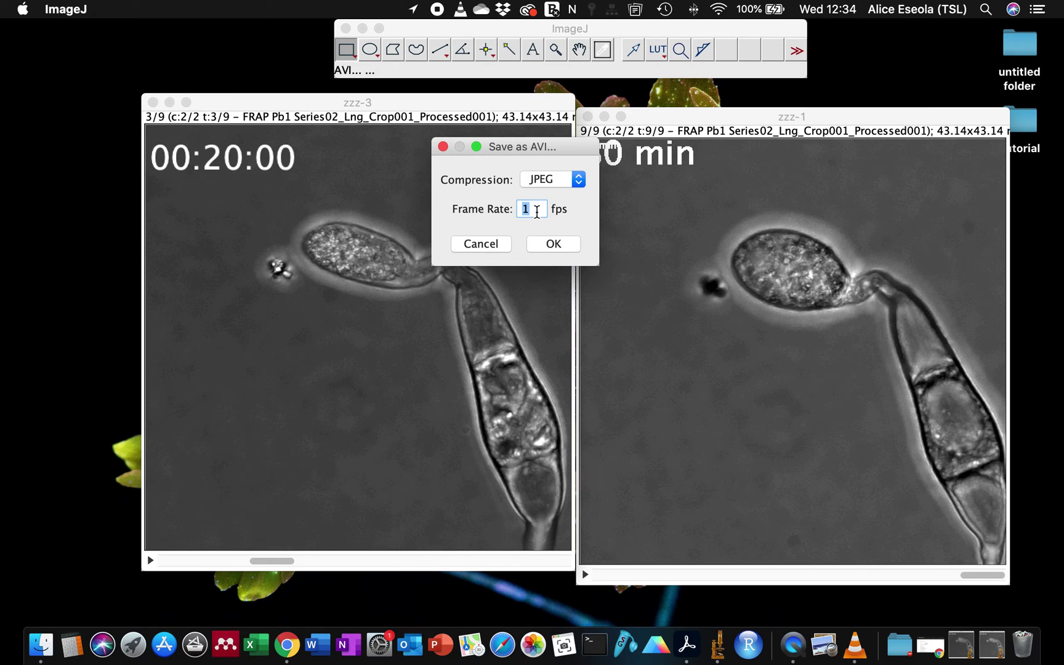
left_click(553, 244)
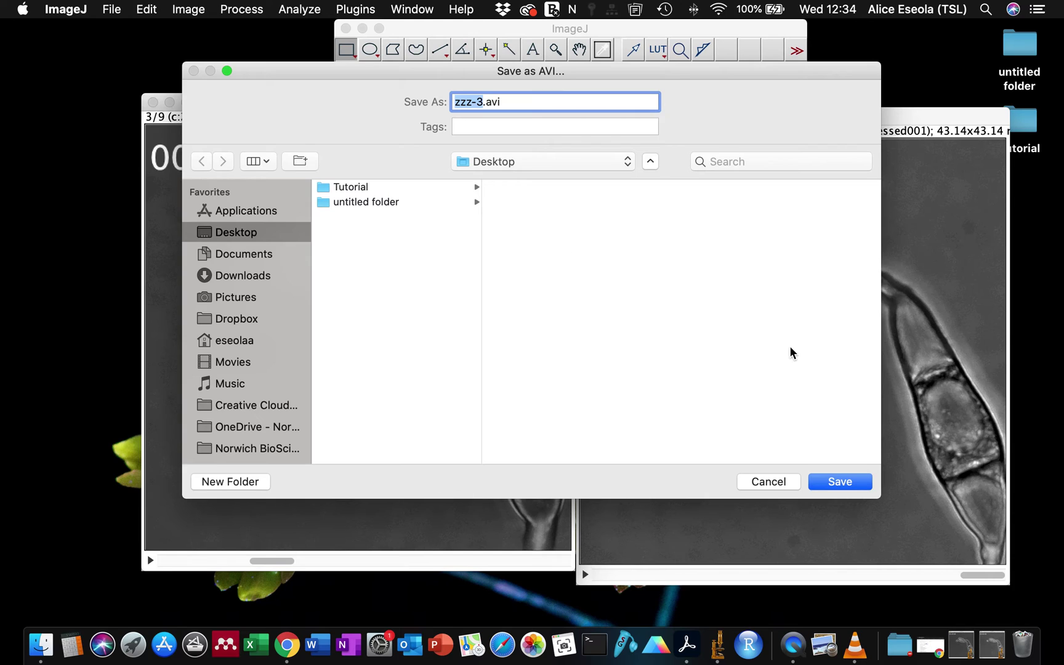
key("super+a")
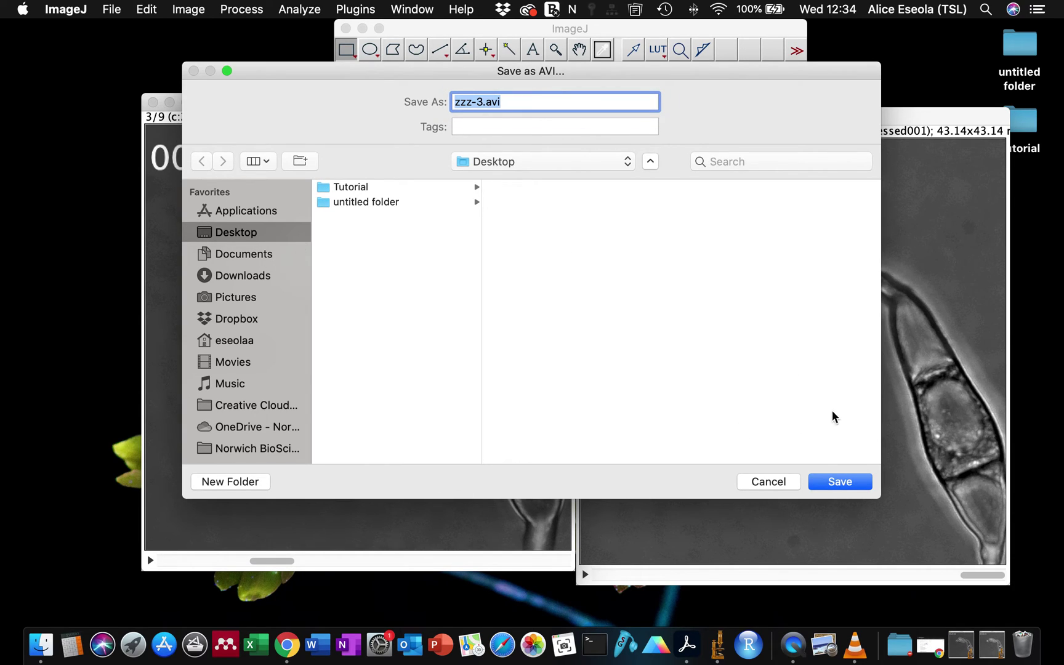
left_click(840, 482)
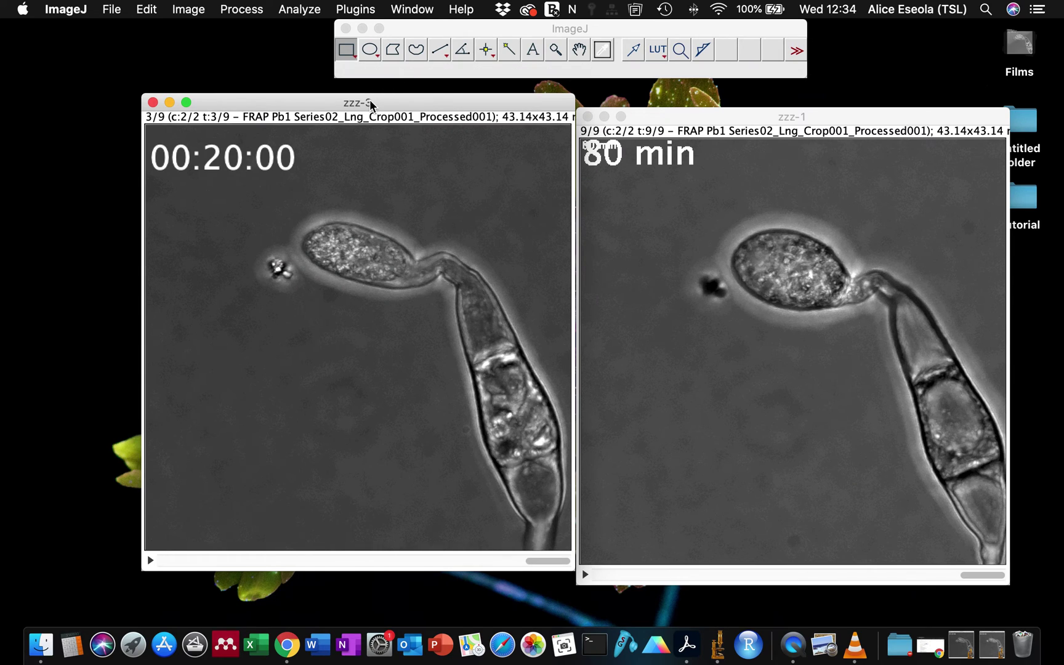
- Save a 3 fps AVI of zzz-3 under a new name instead of overwriting zzz-3.avi
left_click(544, 211)
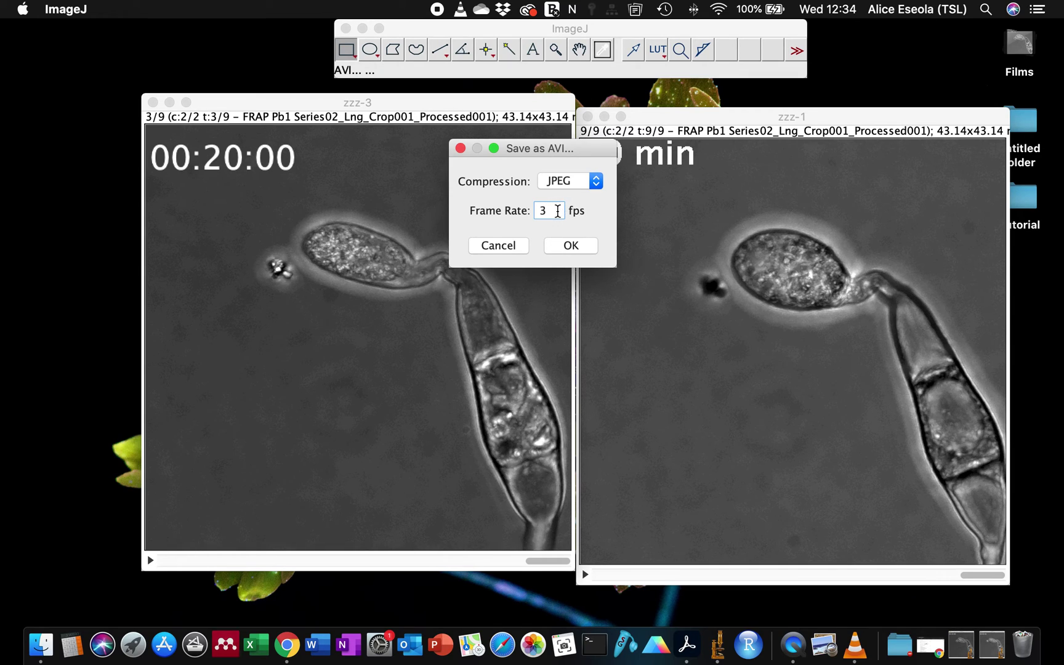
left_click(567, 246)
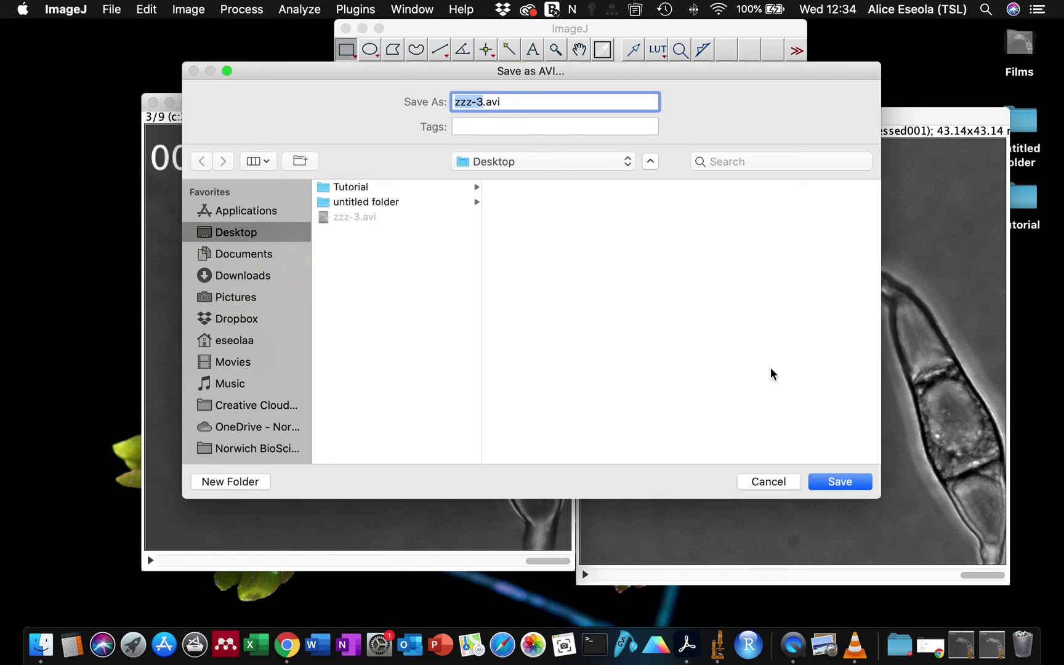
left_click(842, 483)
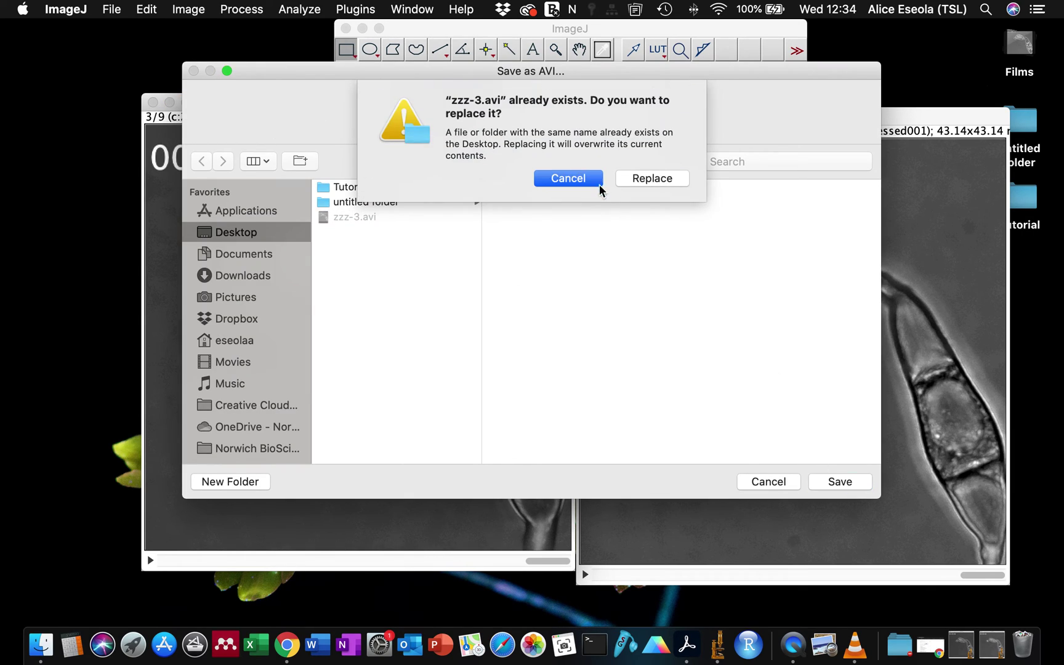
left_click(599, 185)
left_click(486, 106)
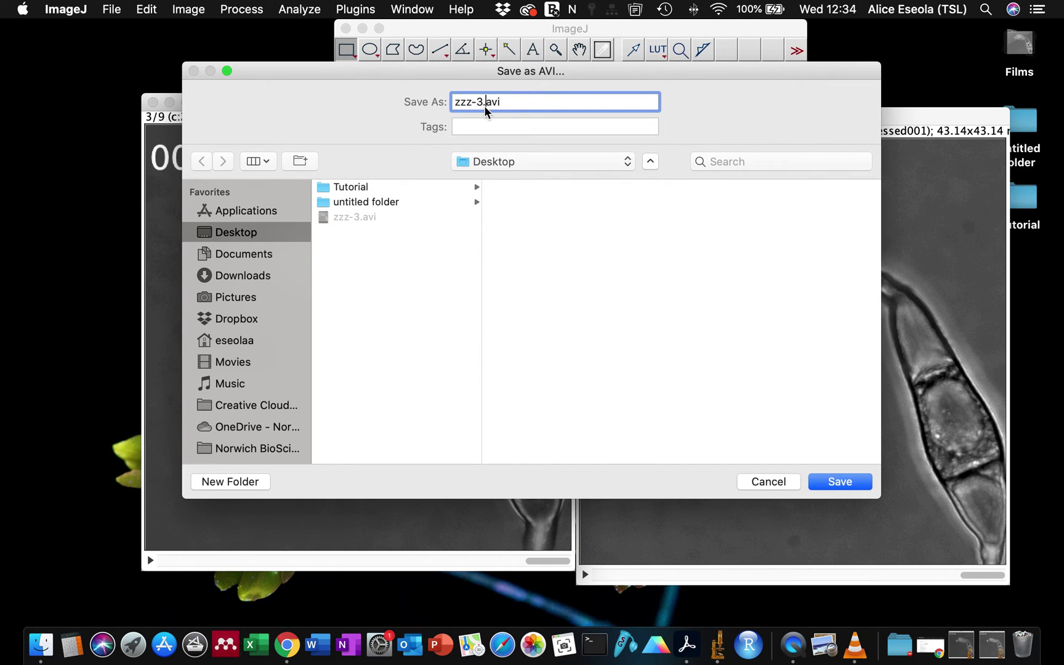
type("b")
key("Return")
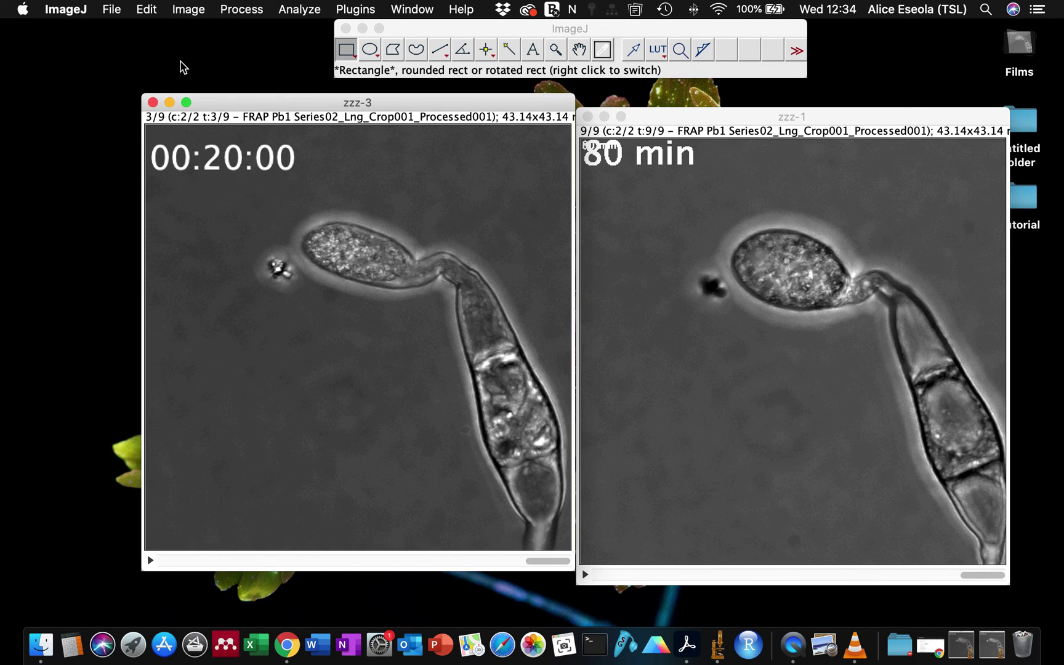
- Close zzz-1 and minimise zzz-3 to reveal the desktop
left_click(418, 28)
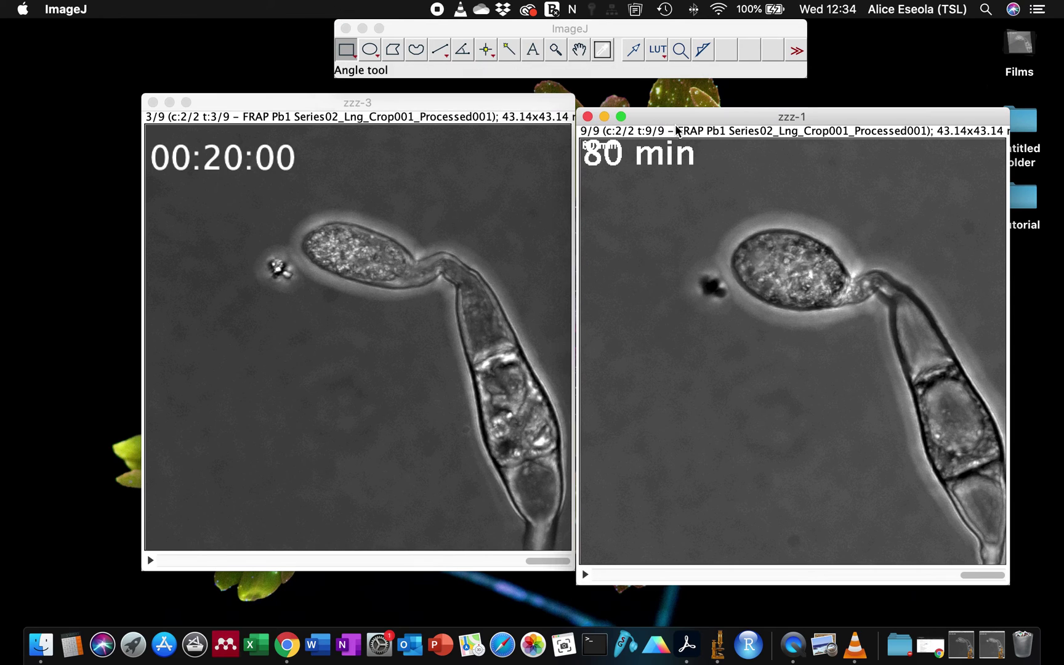
left_click(588, 117)
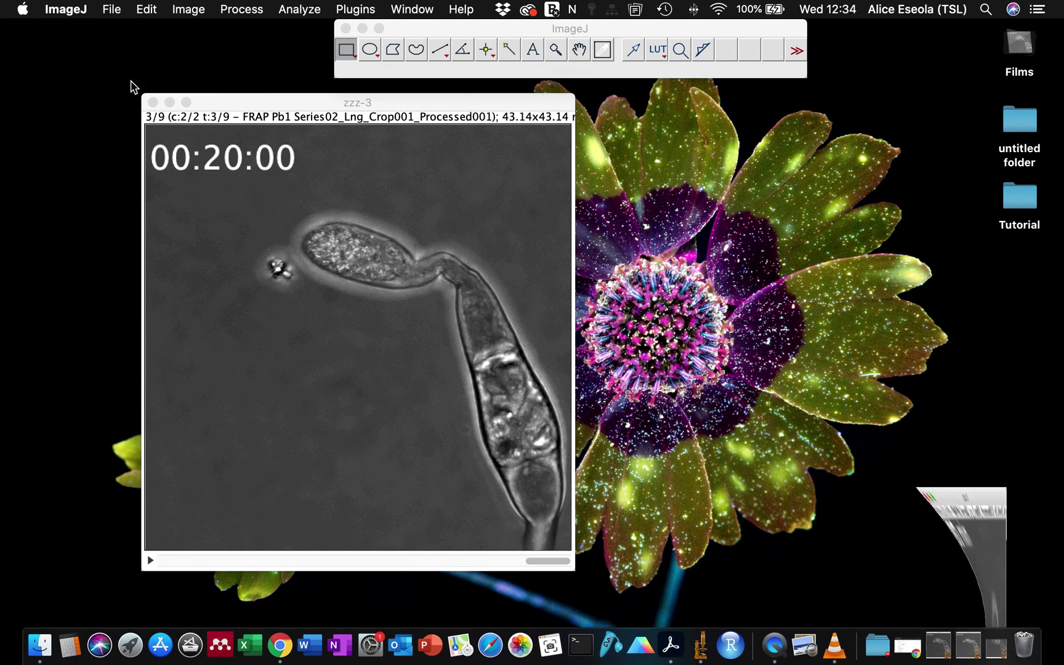
left_click(170, 102)
left_click(1041, 67)
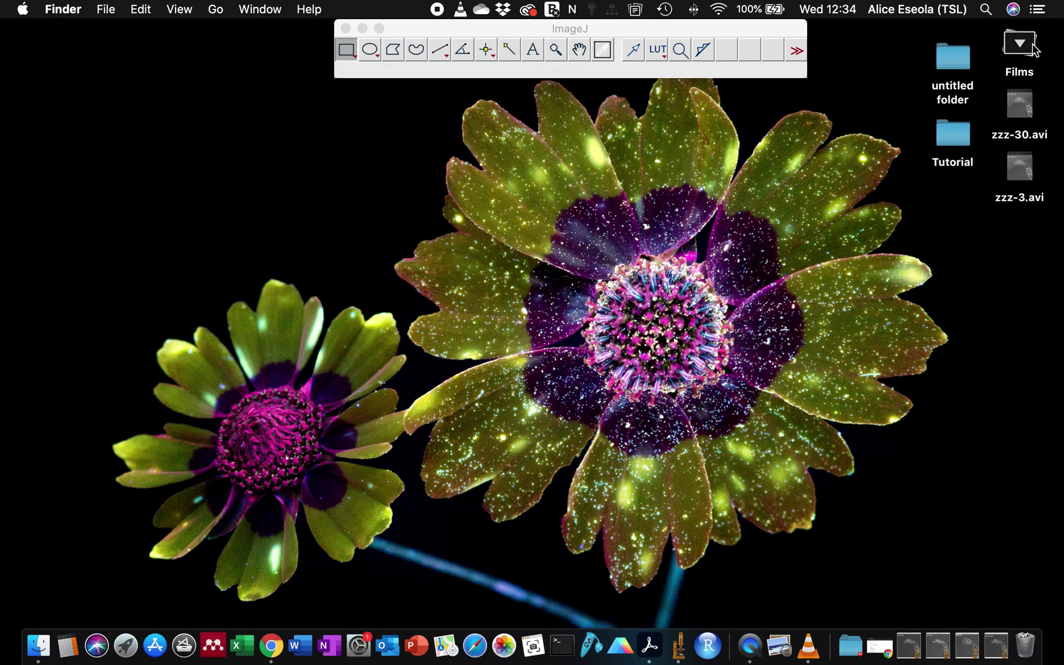
- Play zzz-30.avi in VLC and dismiss the missing zzz-2.avi error
double_click(1026, 119)
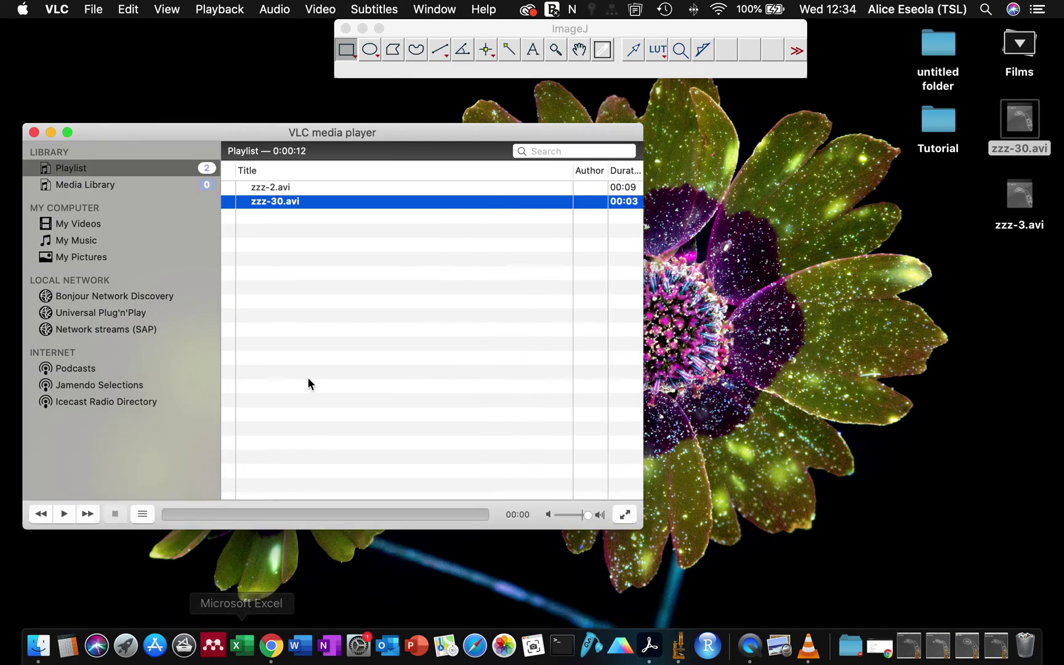
double_click(305, 199)
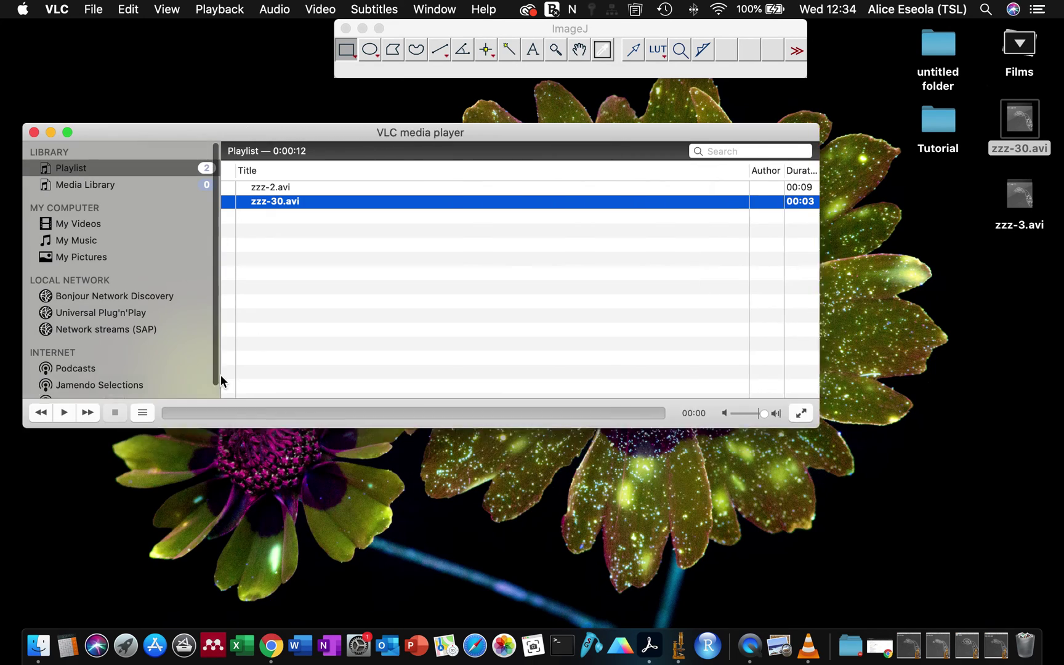
double_click(308, 201)
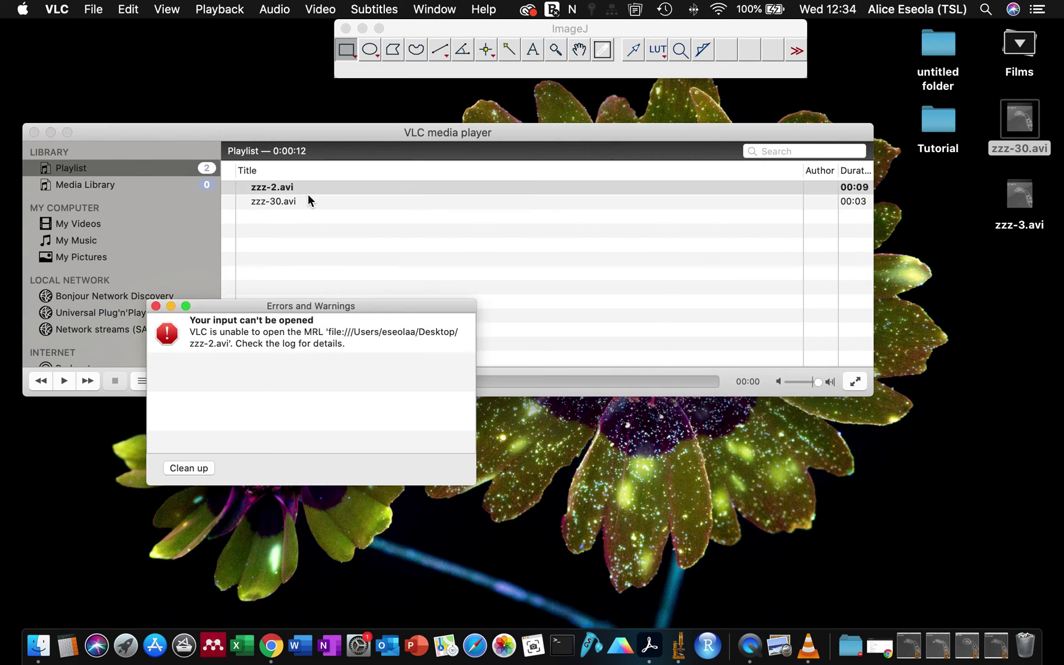
left_click(155, 306)
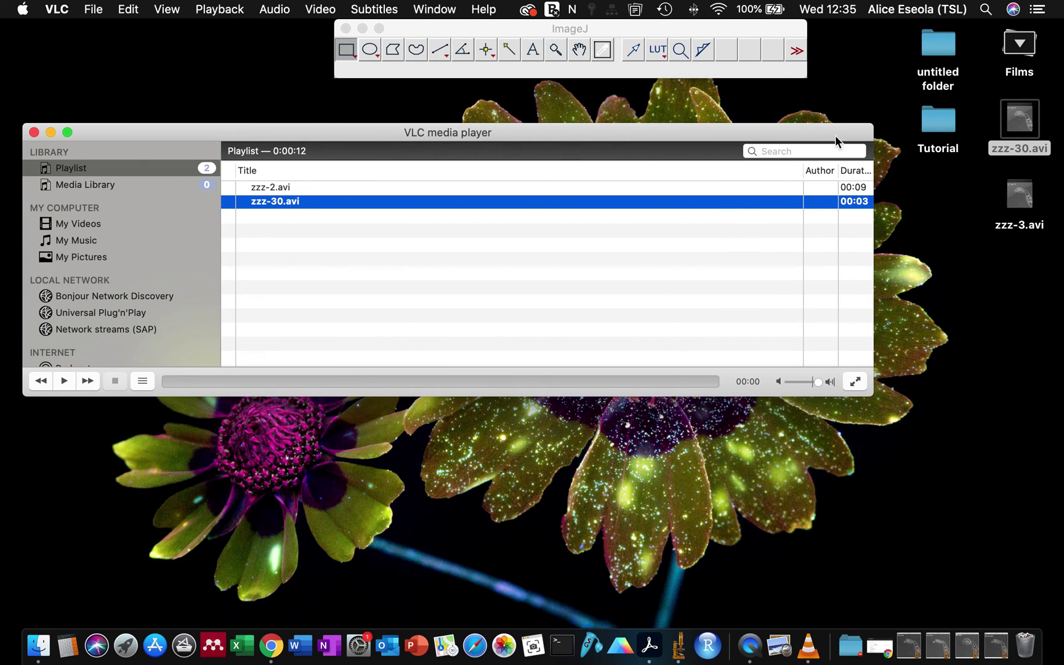
- Open zzz-3.avi from the desktop in VLC and replay it from the playlist
double_click(1025, 189)
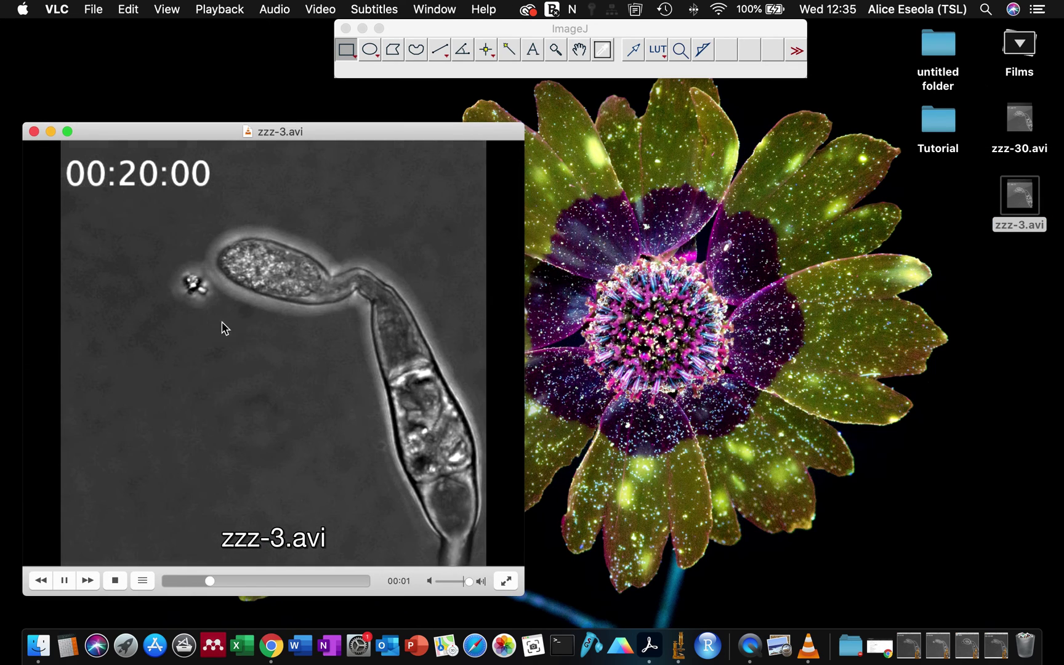
left_click_drag(205, 137, 458, 131)
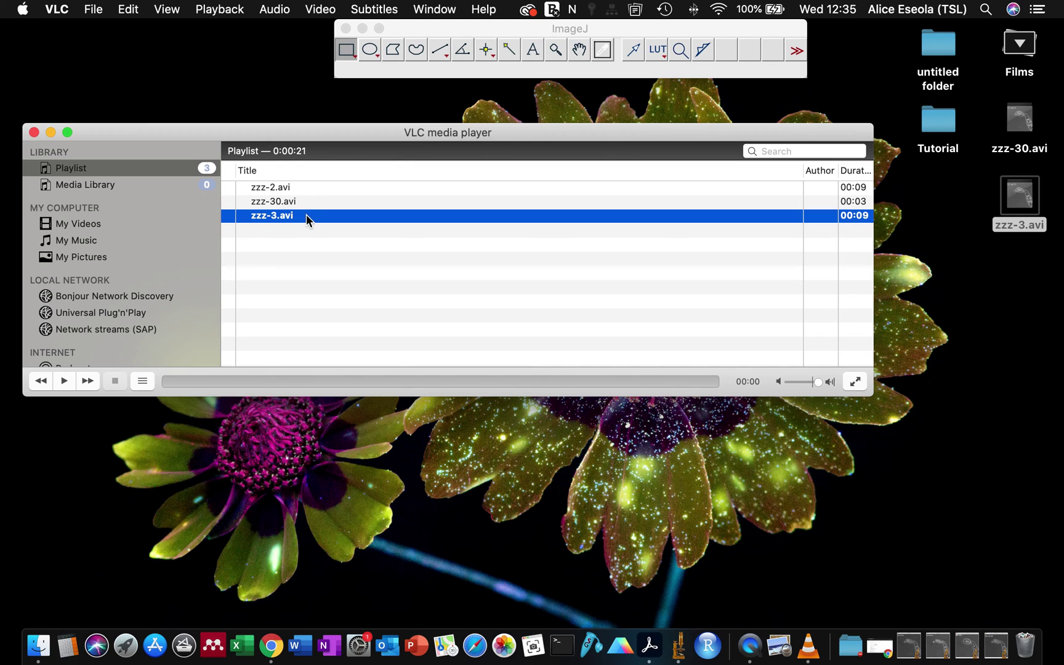
double_click(306, 215)
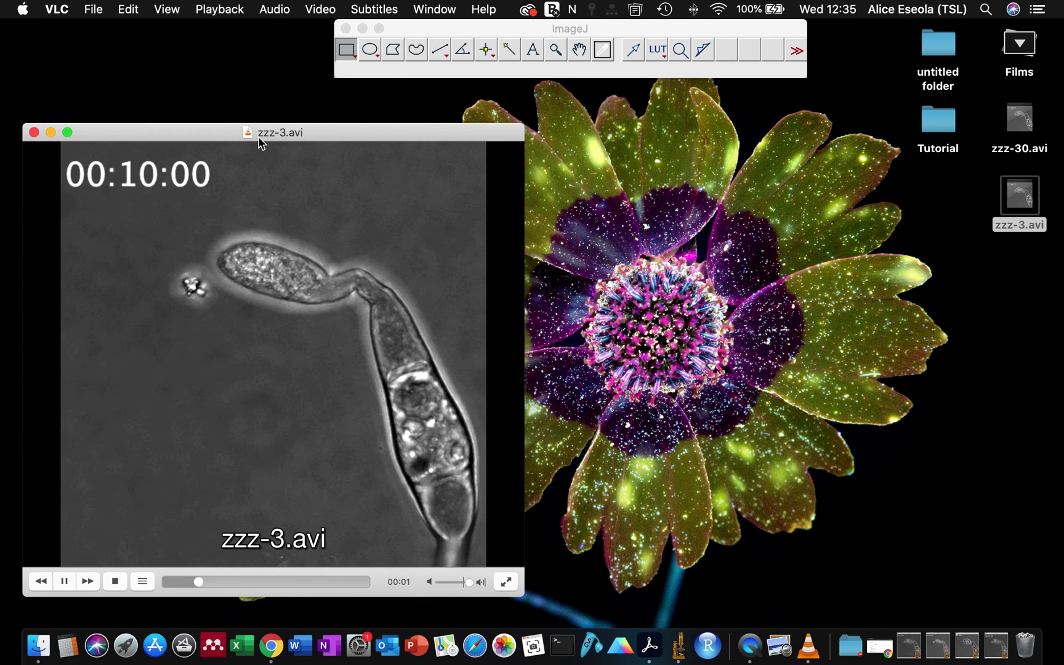
left_click_drag(259, 138, 452, 87)
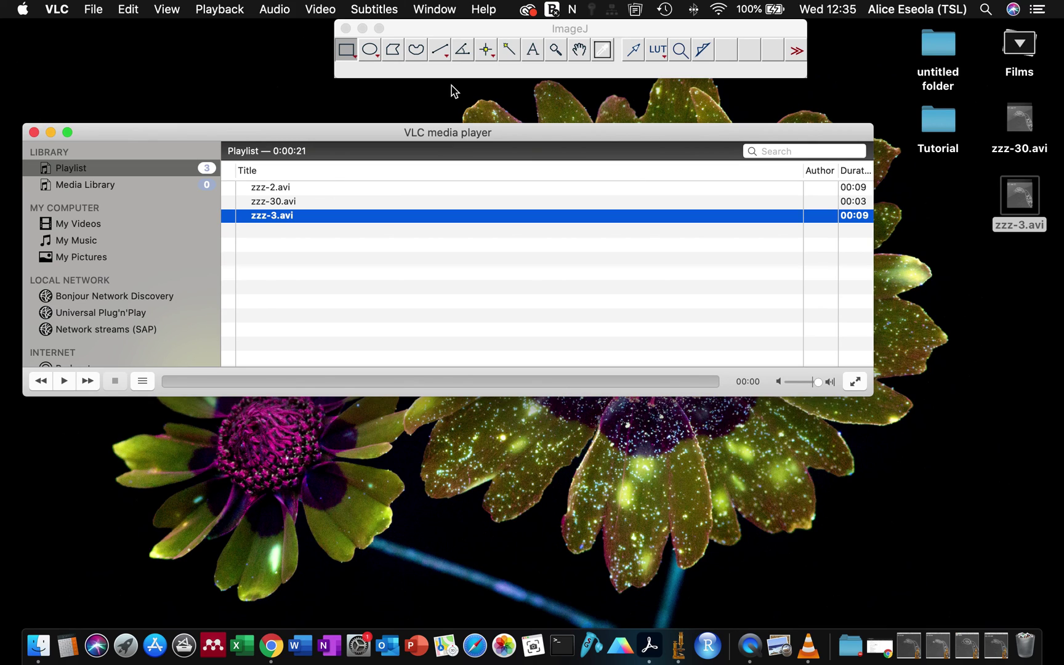
left_click_drag(96, 141, 95, 139)
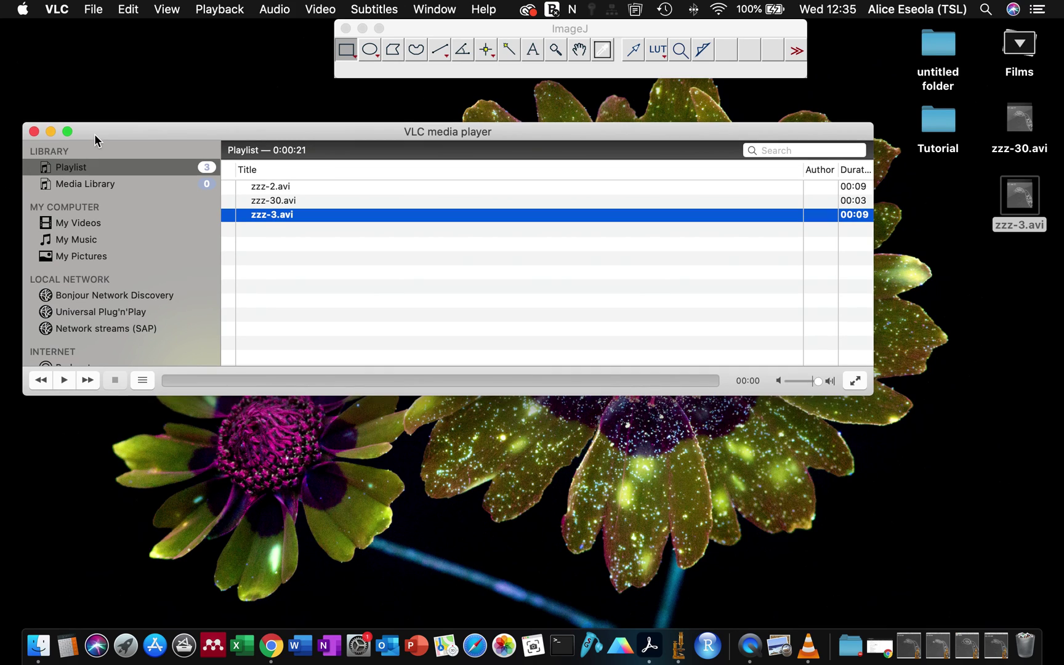